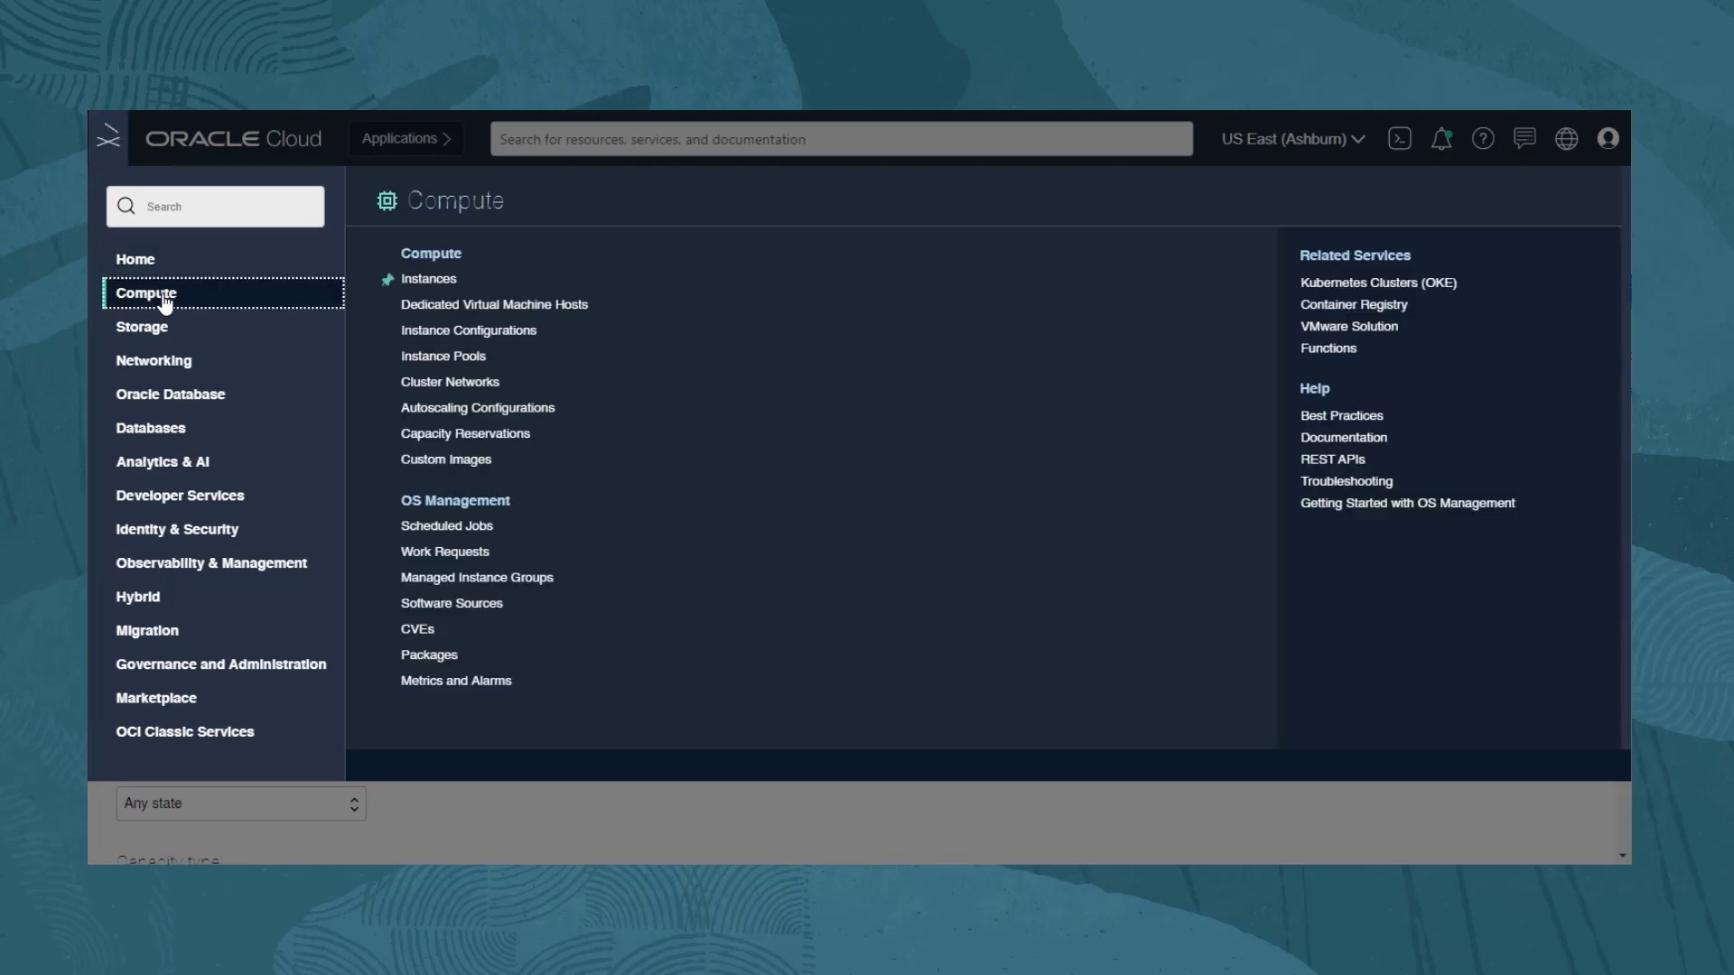
Open the mor-demoinst-20 instance's details, then try to connect to its public IP from the terminal over SSH as opc with key file id_rsa-o2c-olv
click(397, 281)
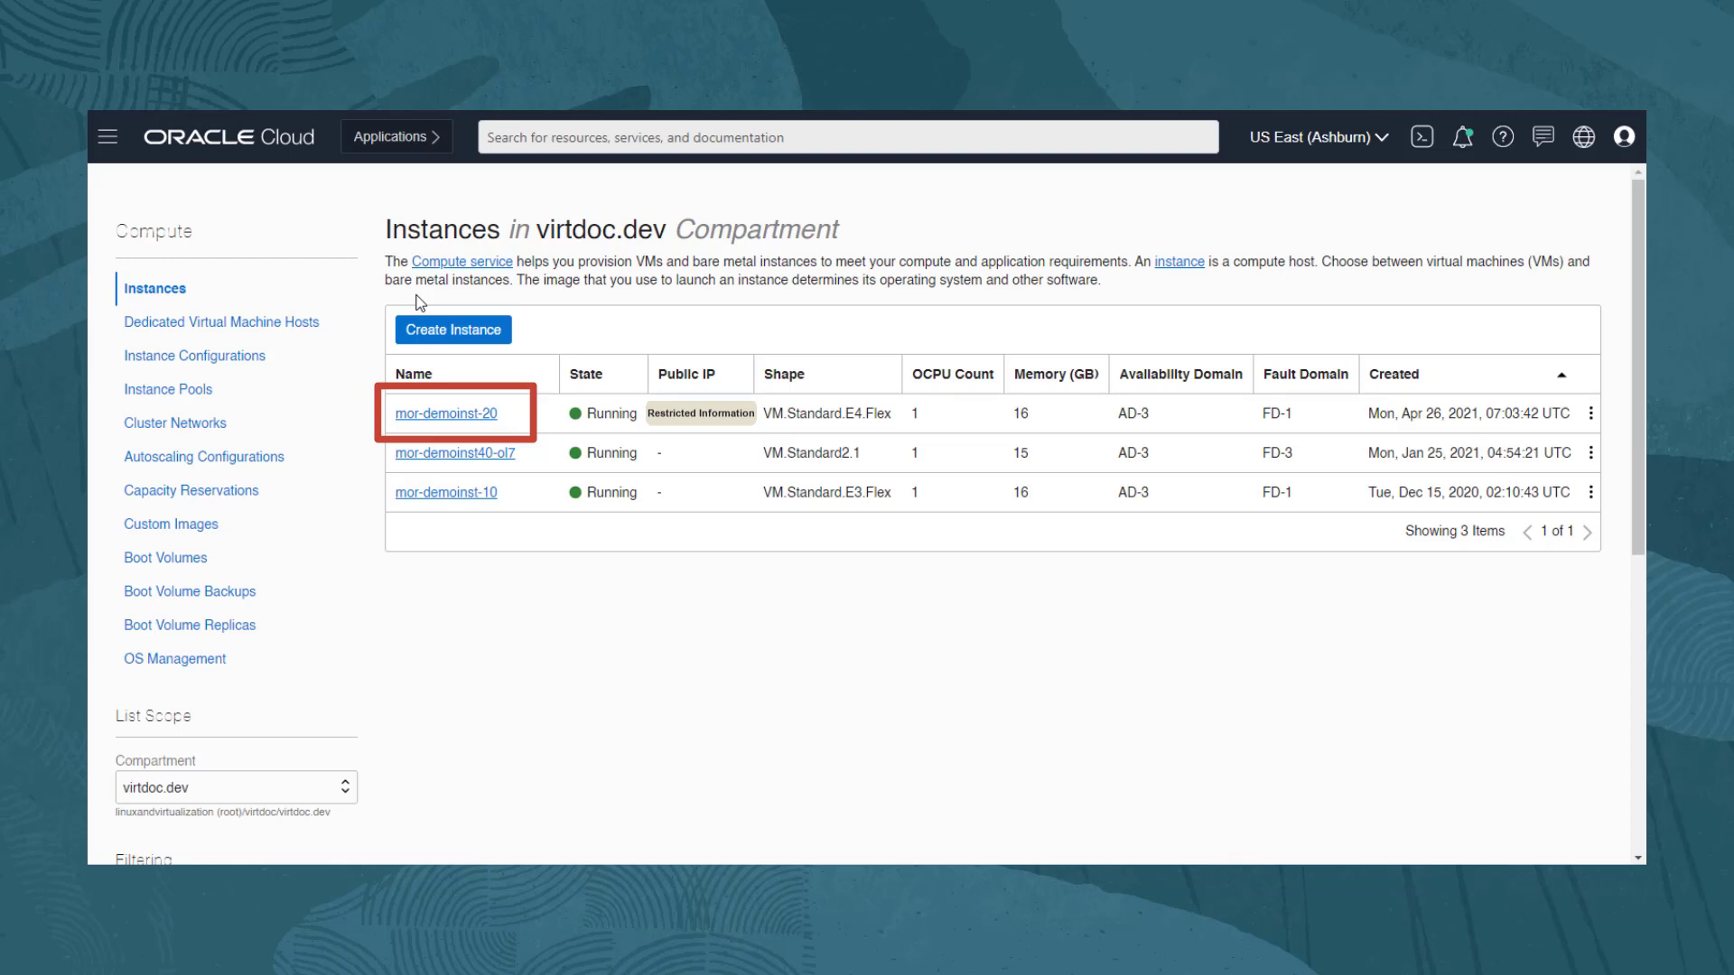
click(446, 414)
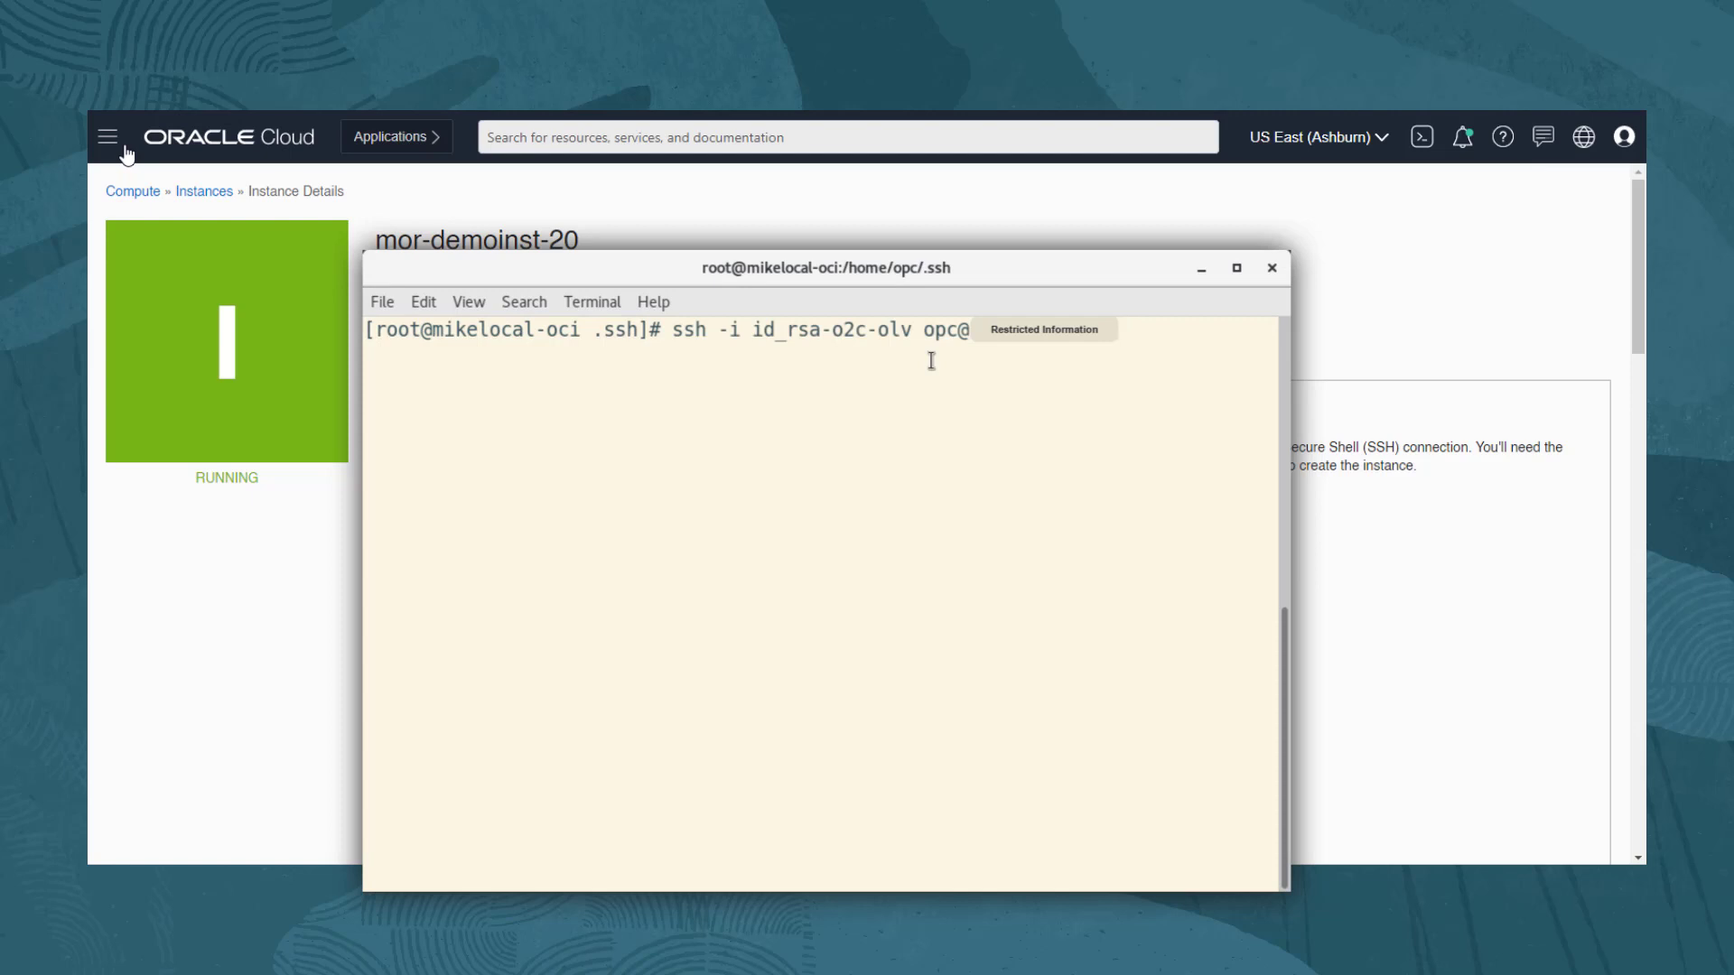
key(Return)
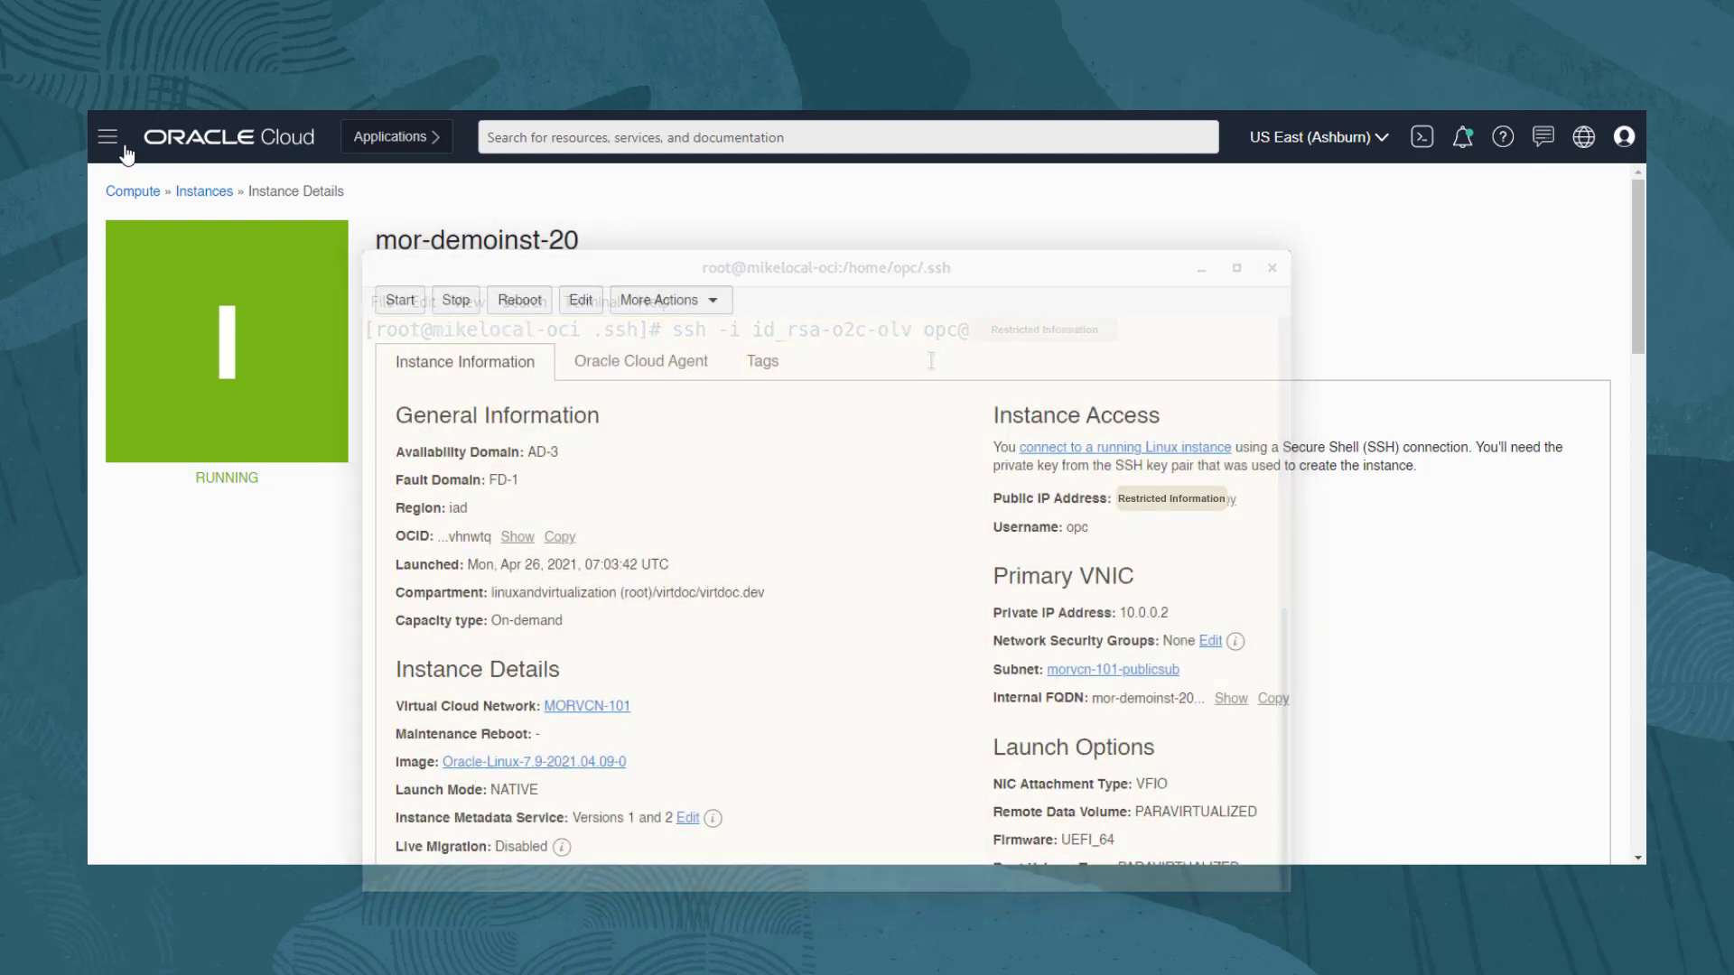
Open the details of the MORVCN-101 virtual cloud network
click(108, 137)
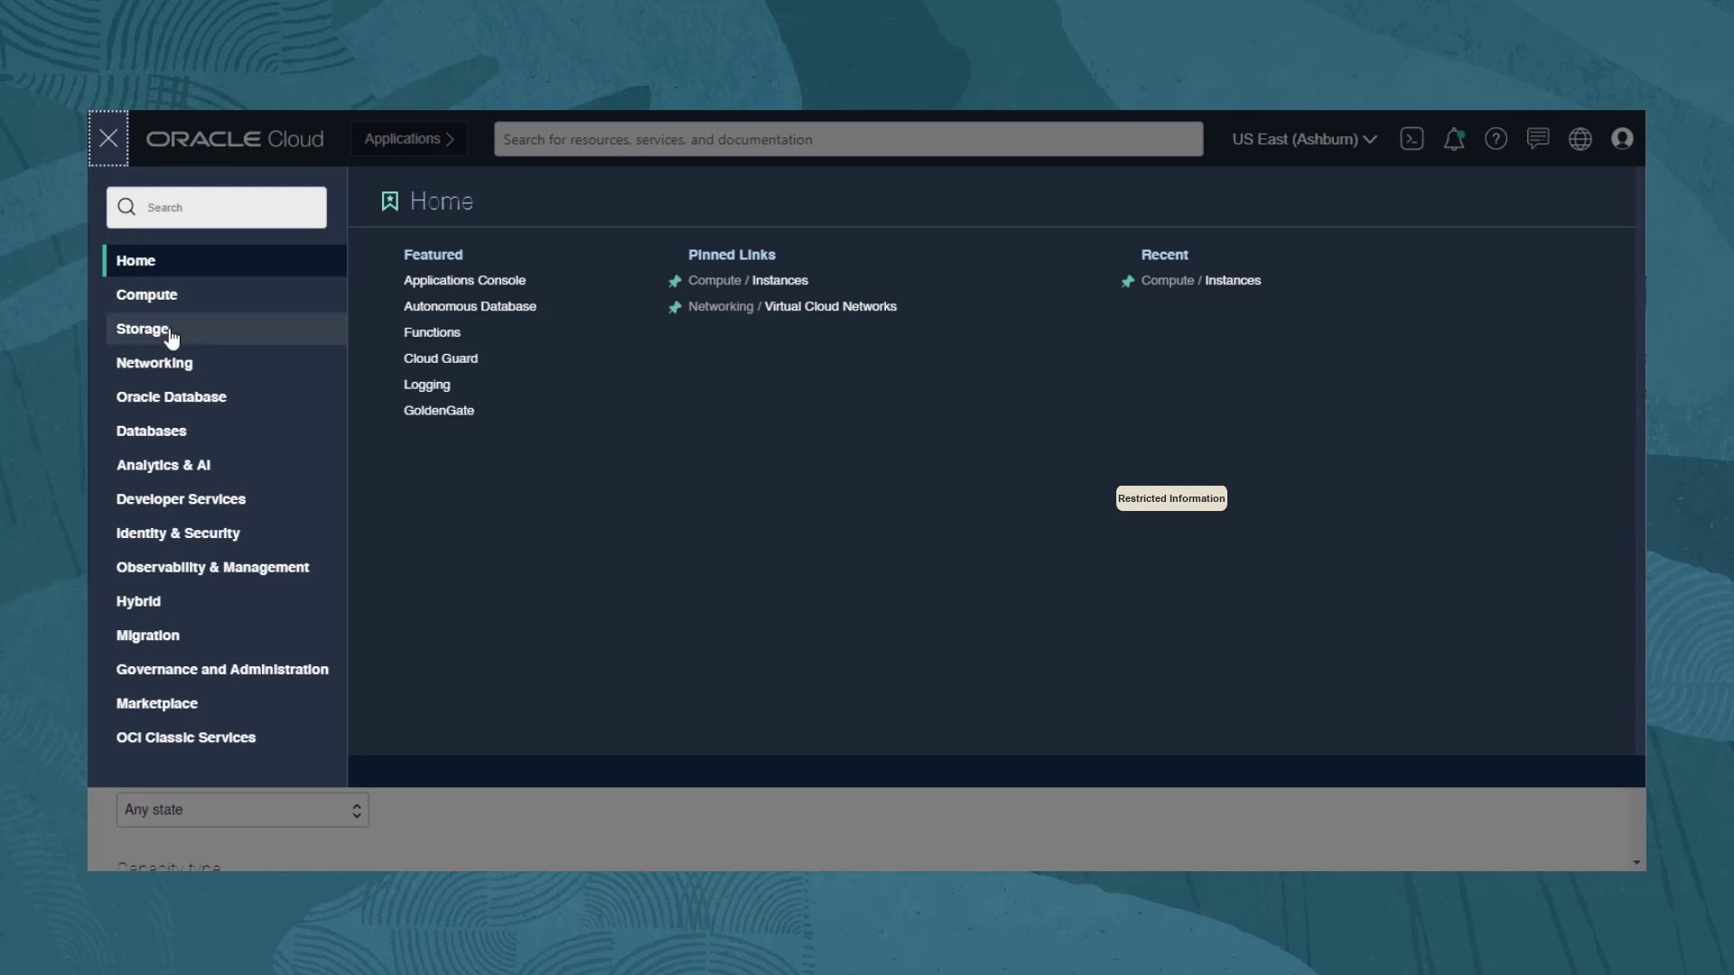
click(190, 364)
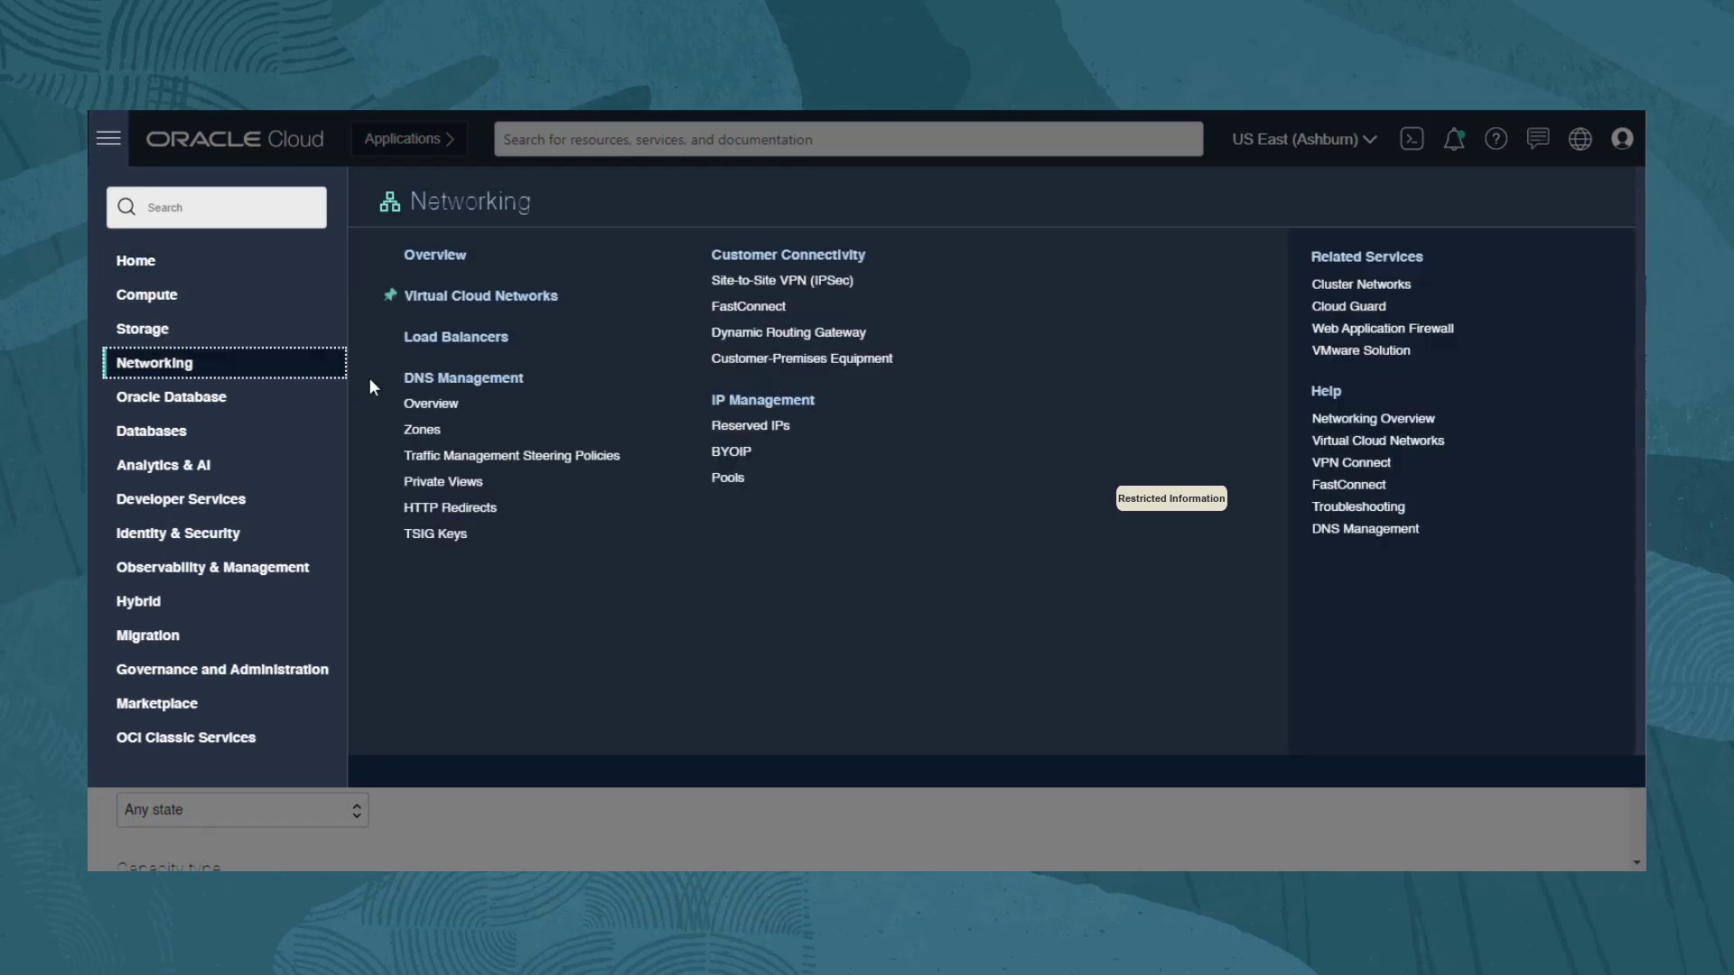
click(478, 298)
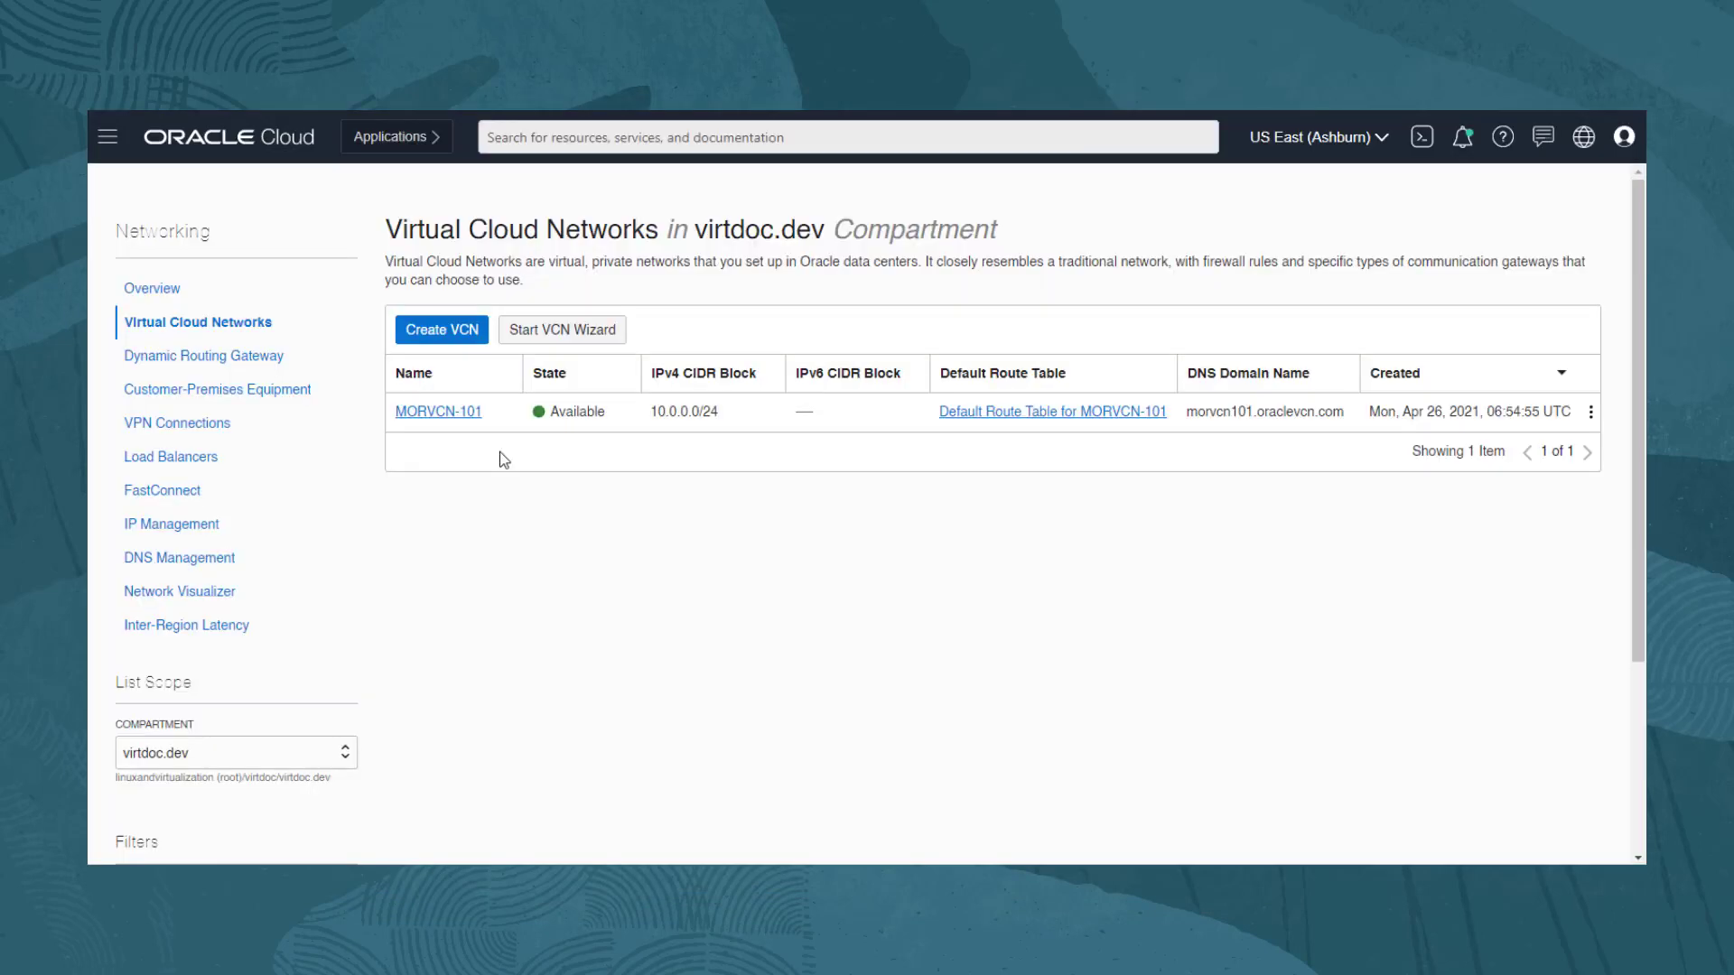
click(449, 415)
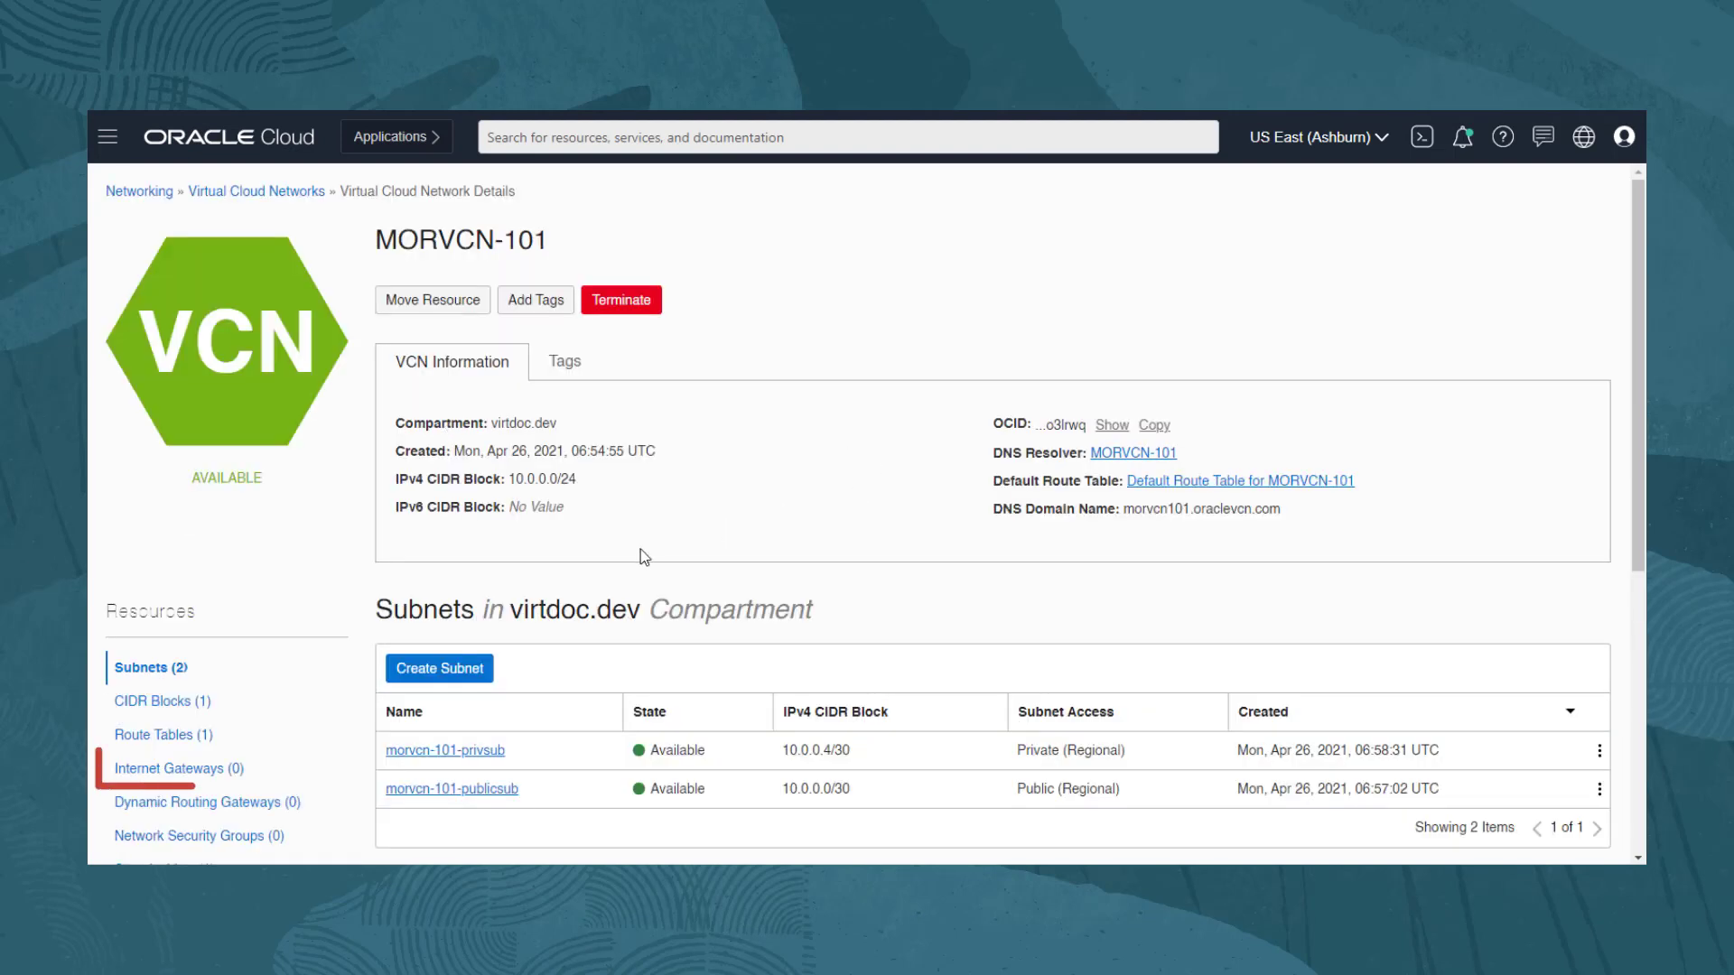
Create an internet gateway named morvcn-101-inet for MORVCN-101 in the virtdoc.dev compartment
click(198, 773)
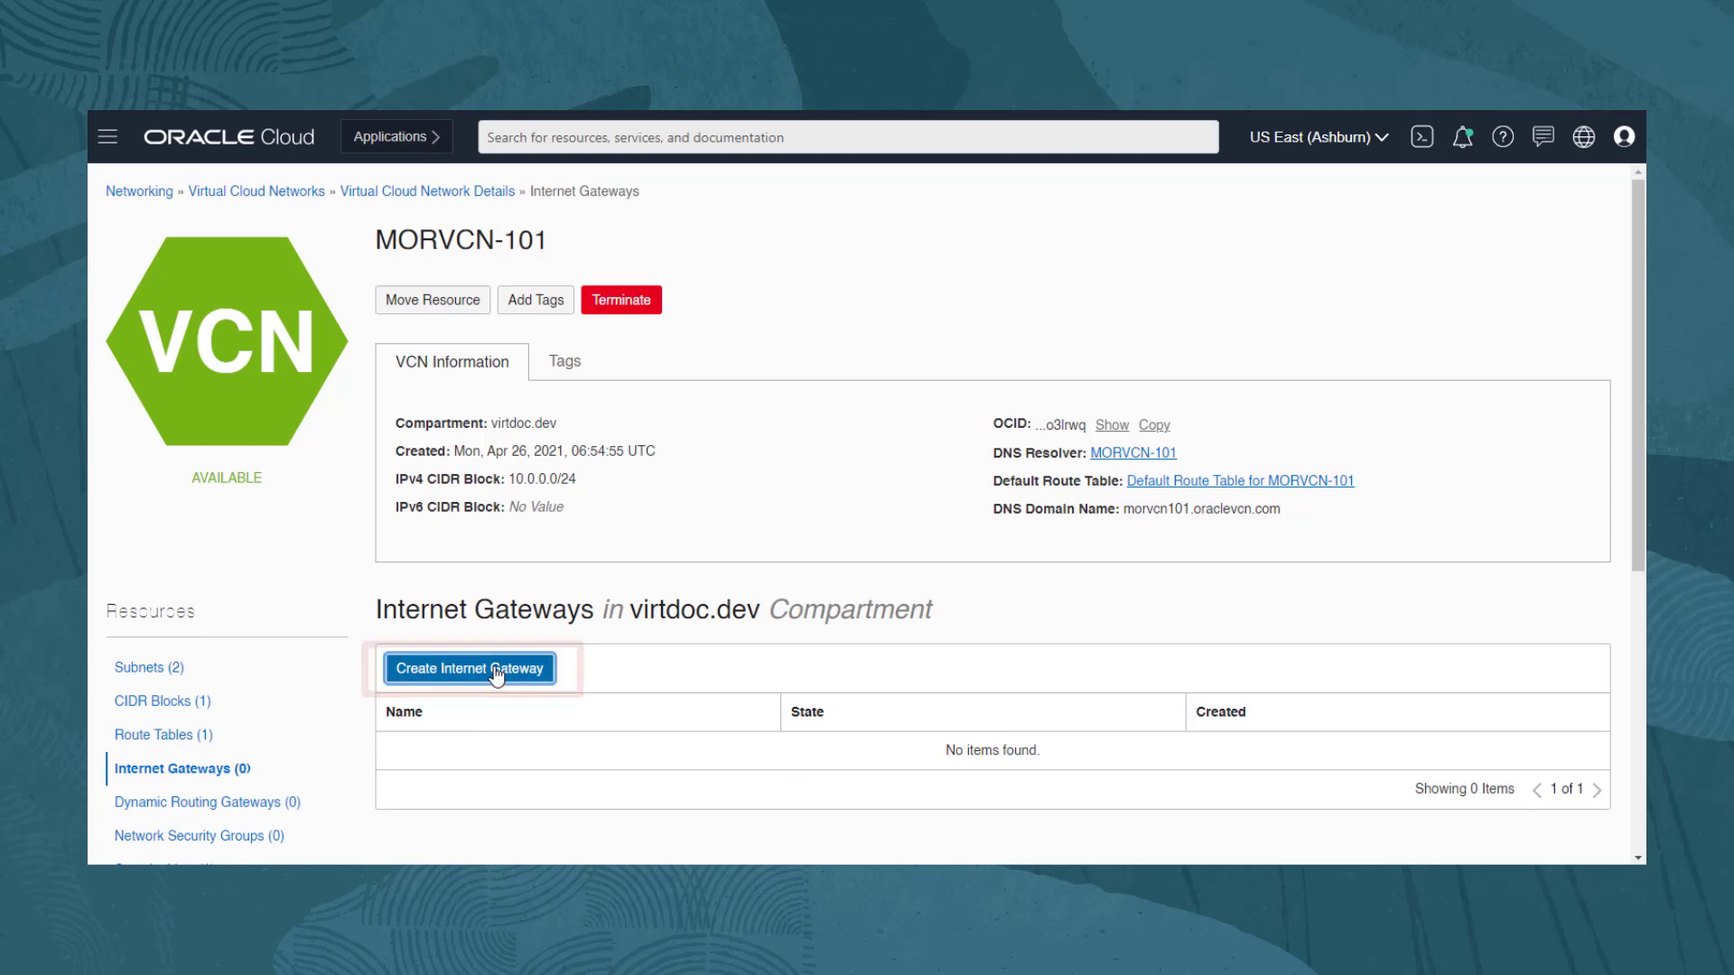
click(494, 670)
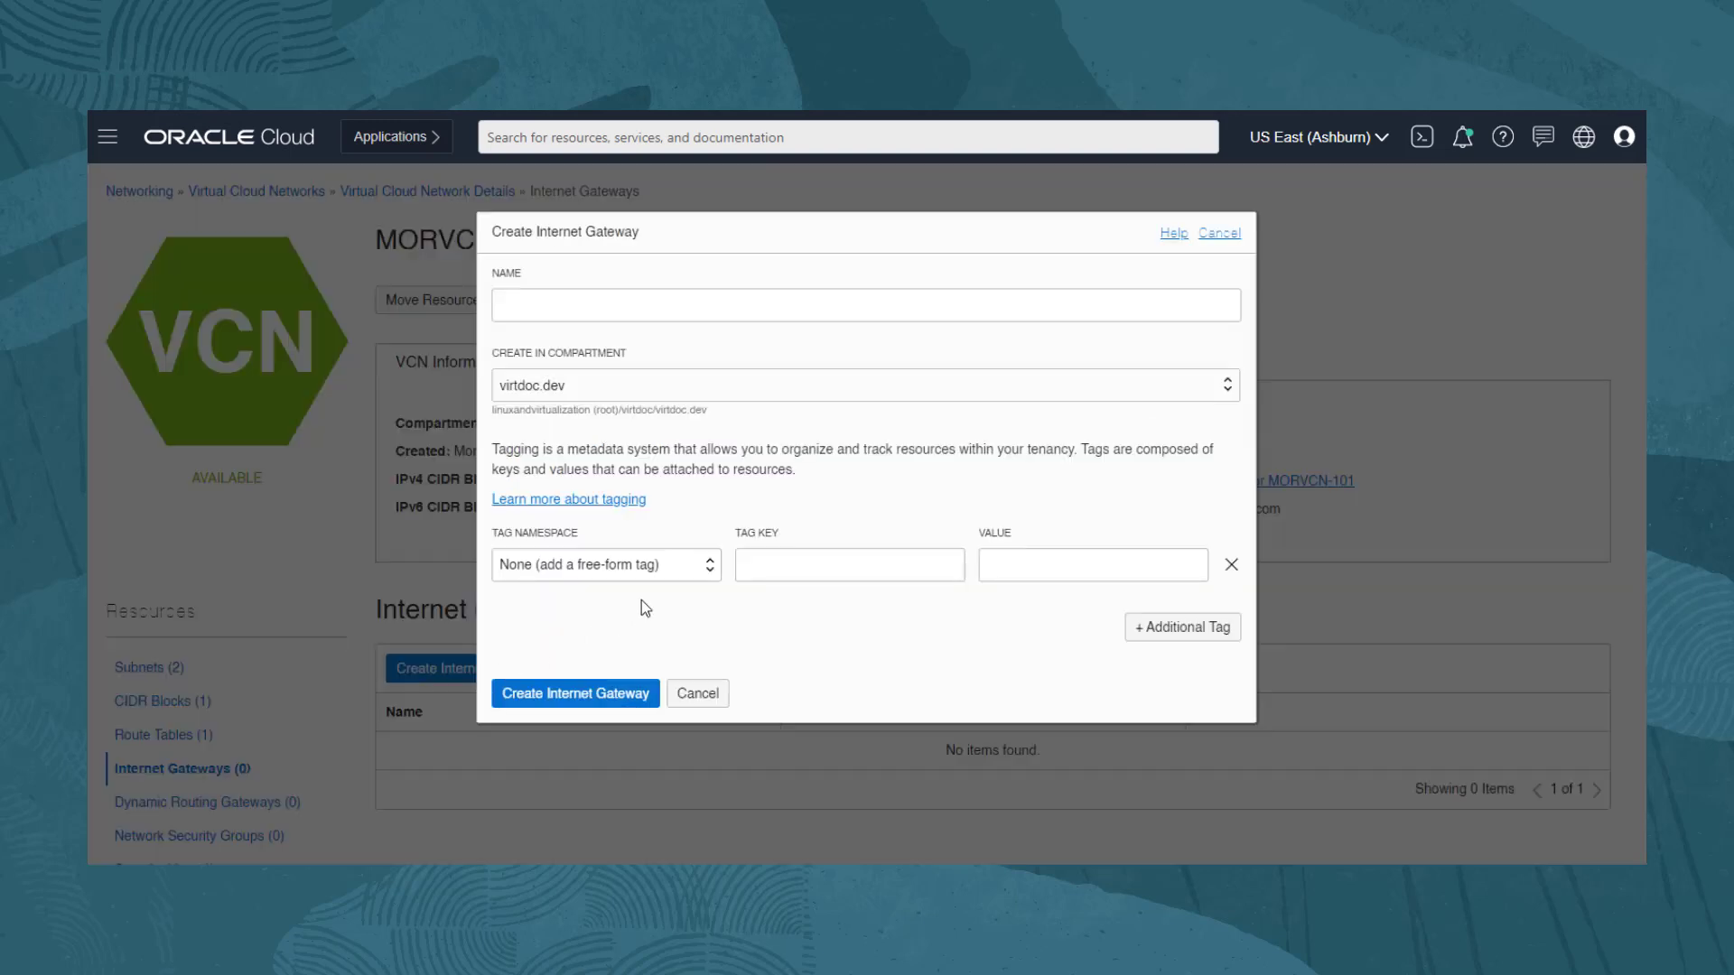
click(652, 304)
text(morvcn-101-inet)
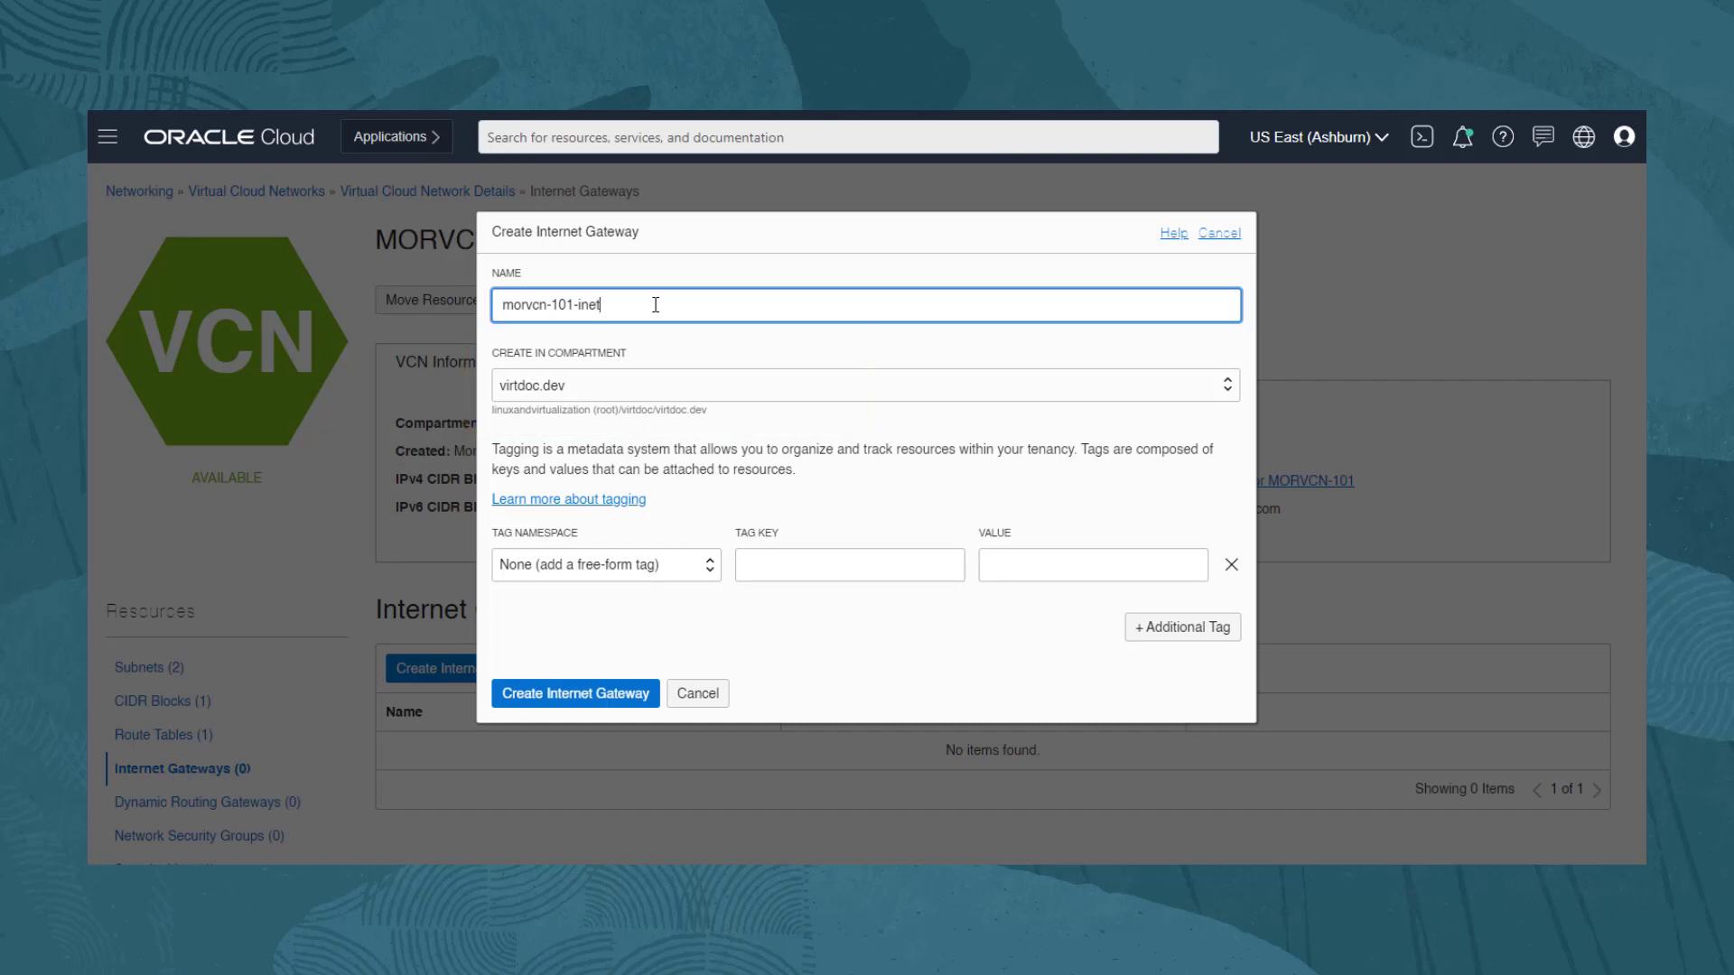
click(594, 697)
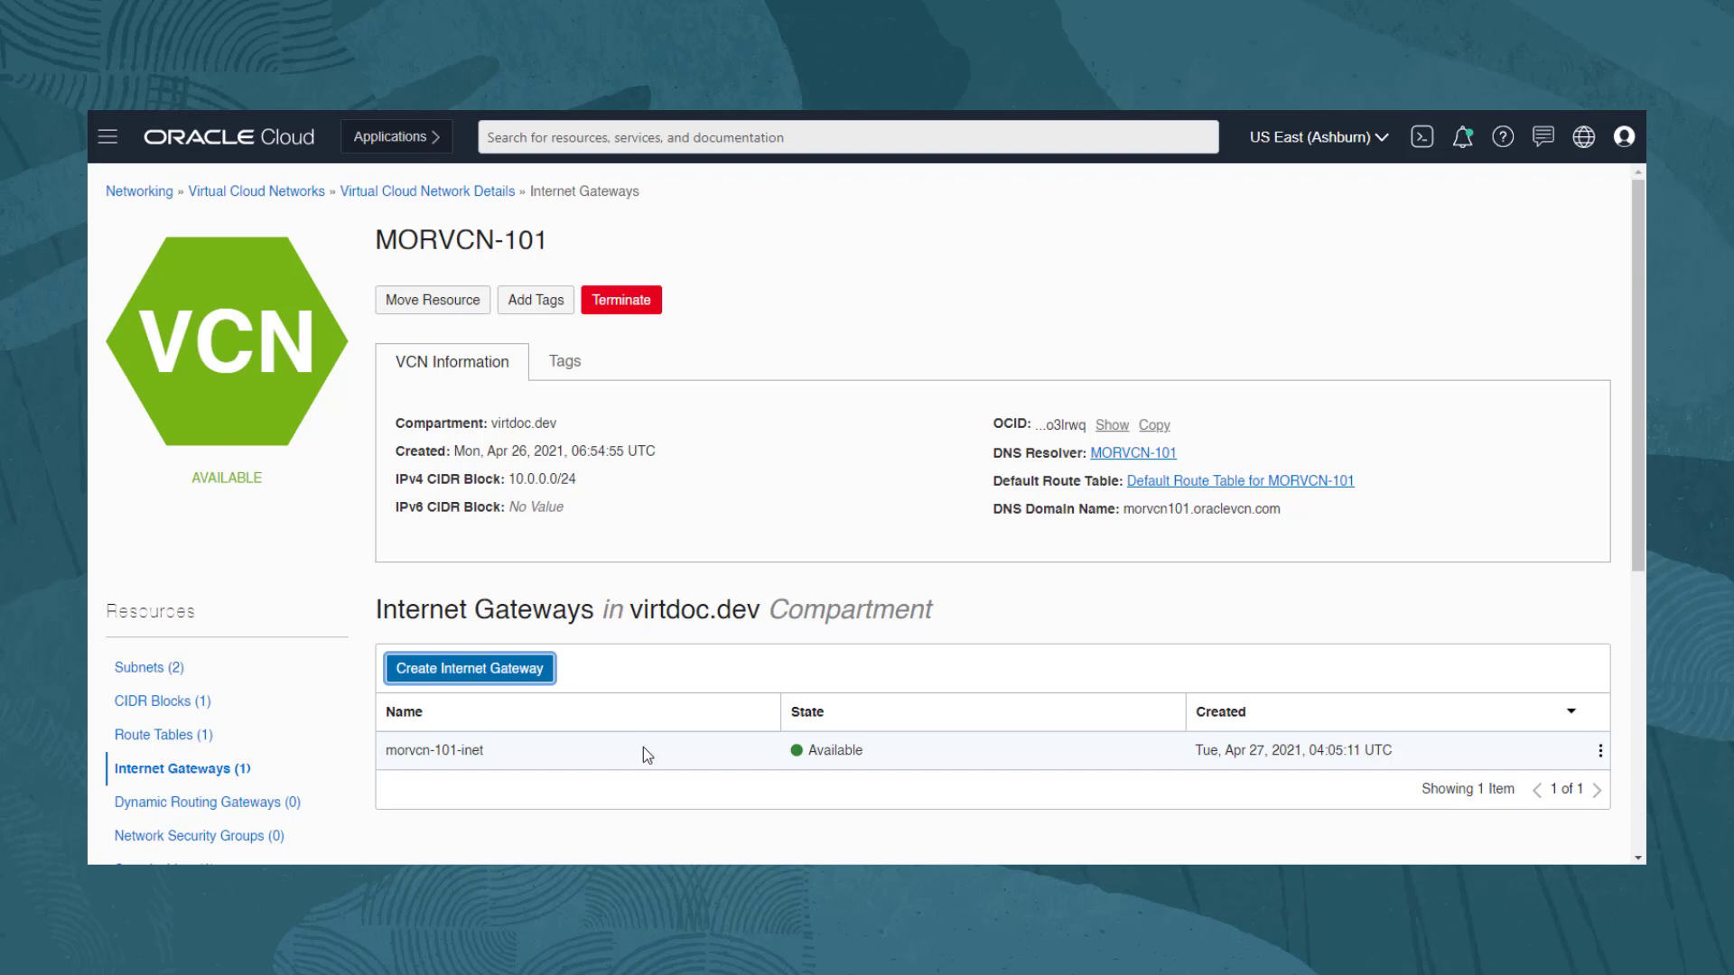
Start a new route rule in the Default Route Table for MORVCN-101 with Internet Gateway as the target type
click(166, 736)
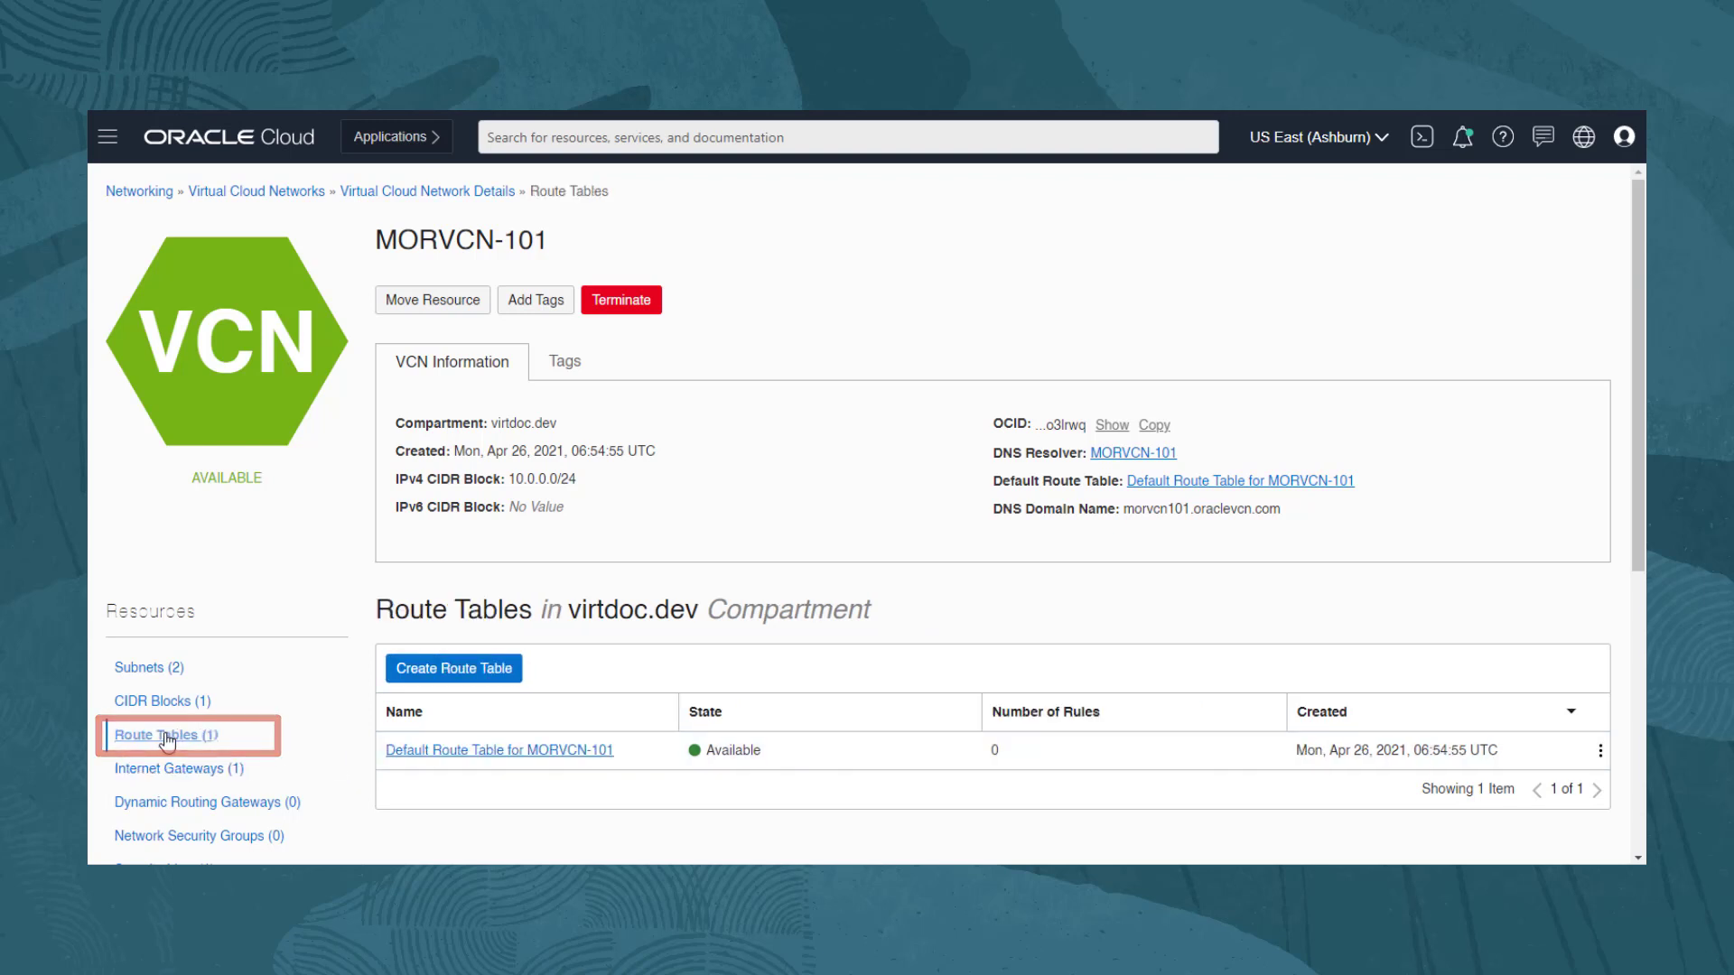
click(530, 752)
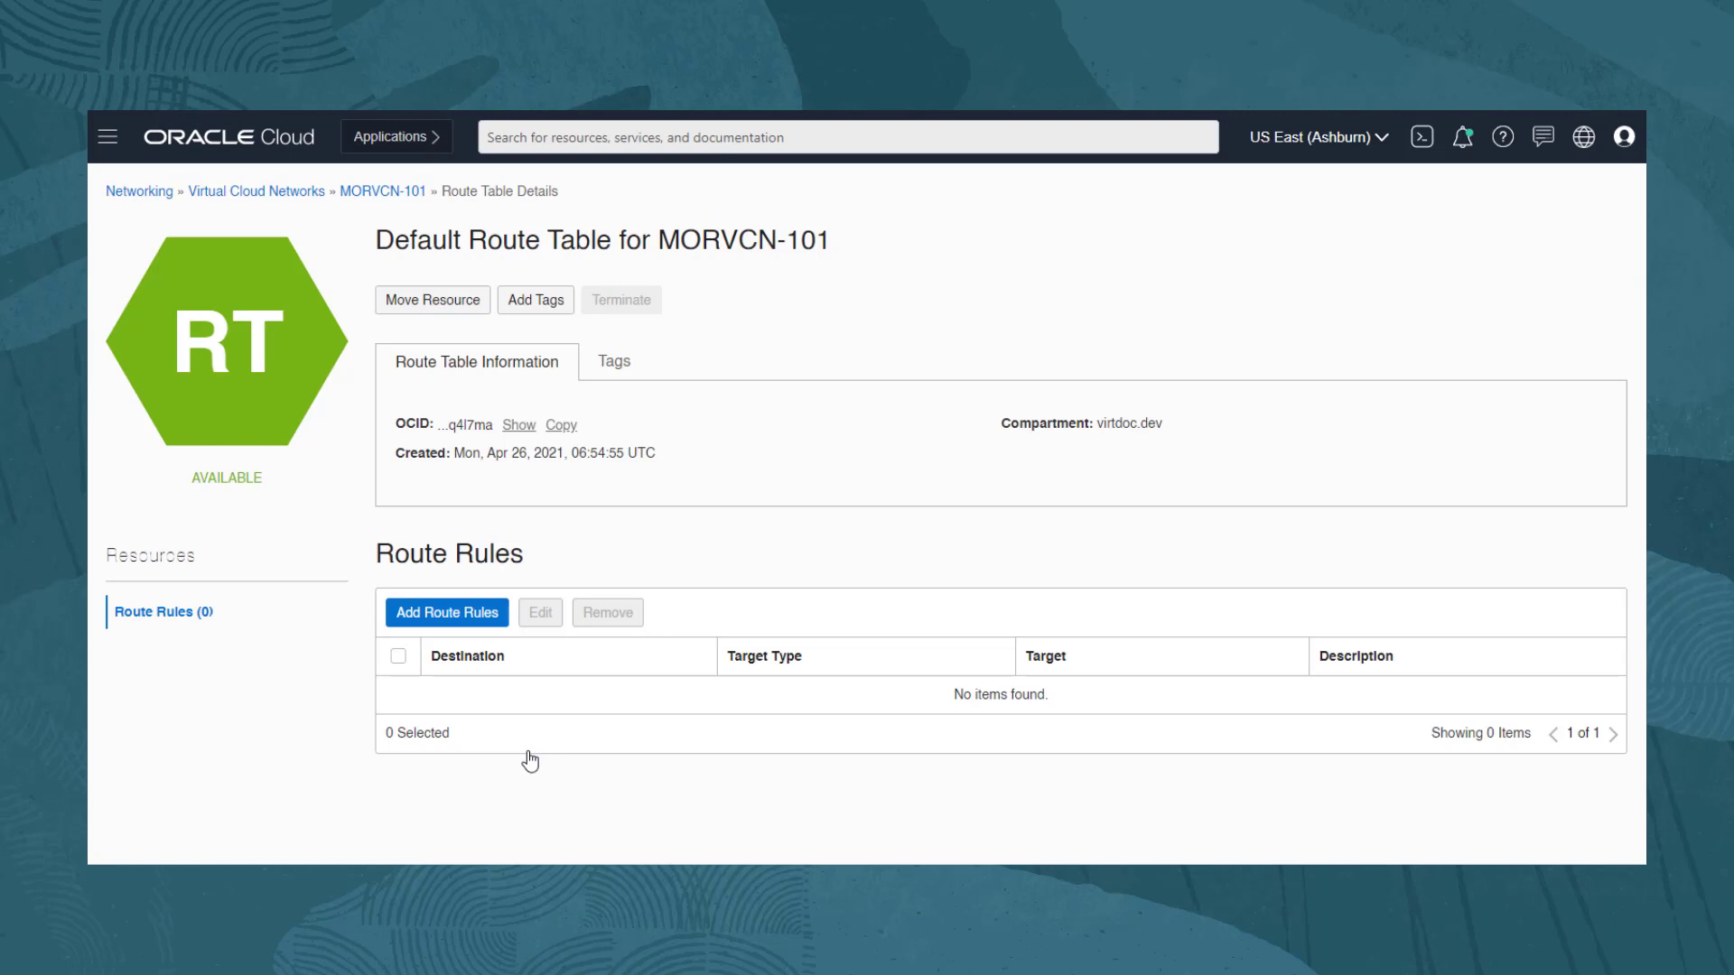
click(461, 618)
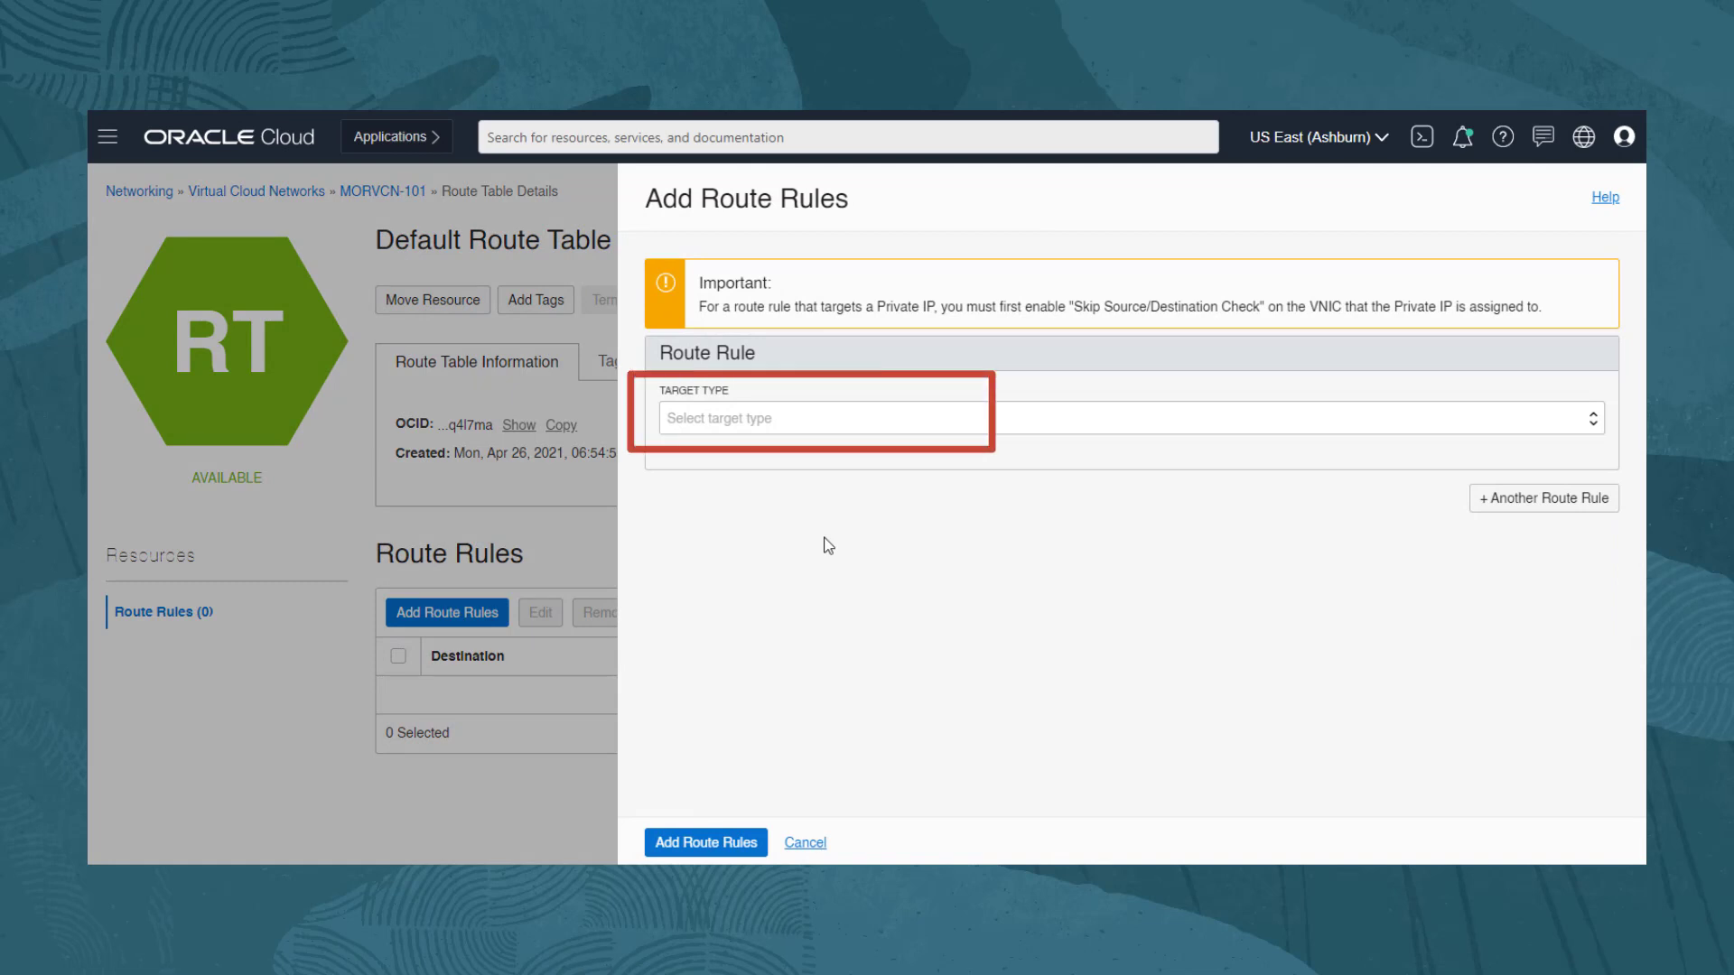
click(820, 421)
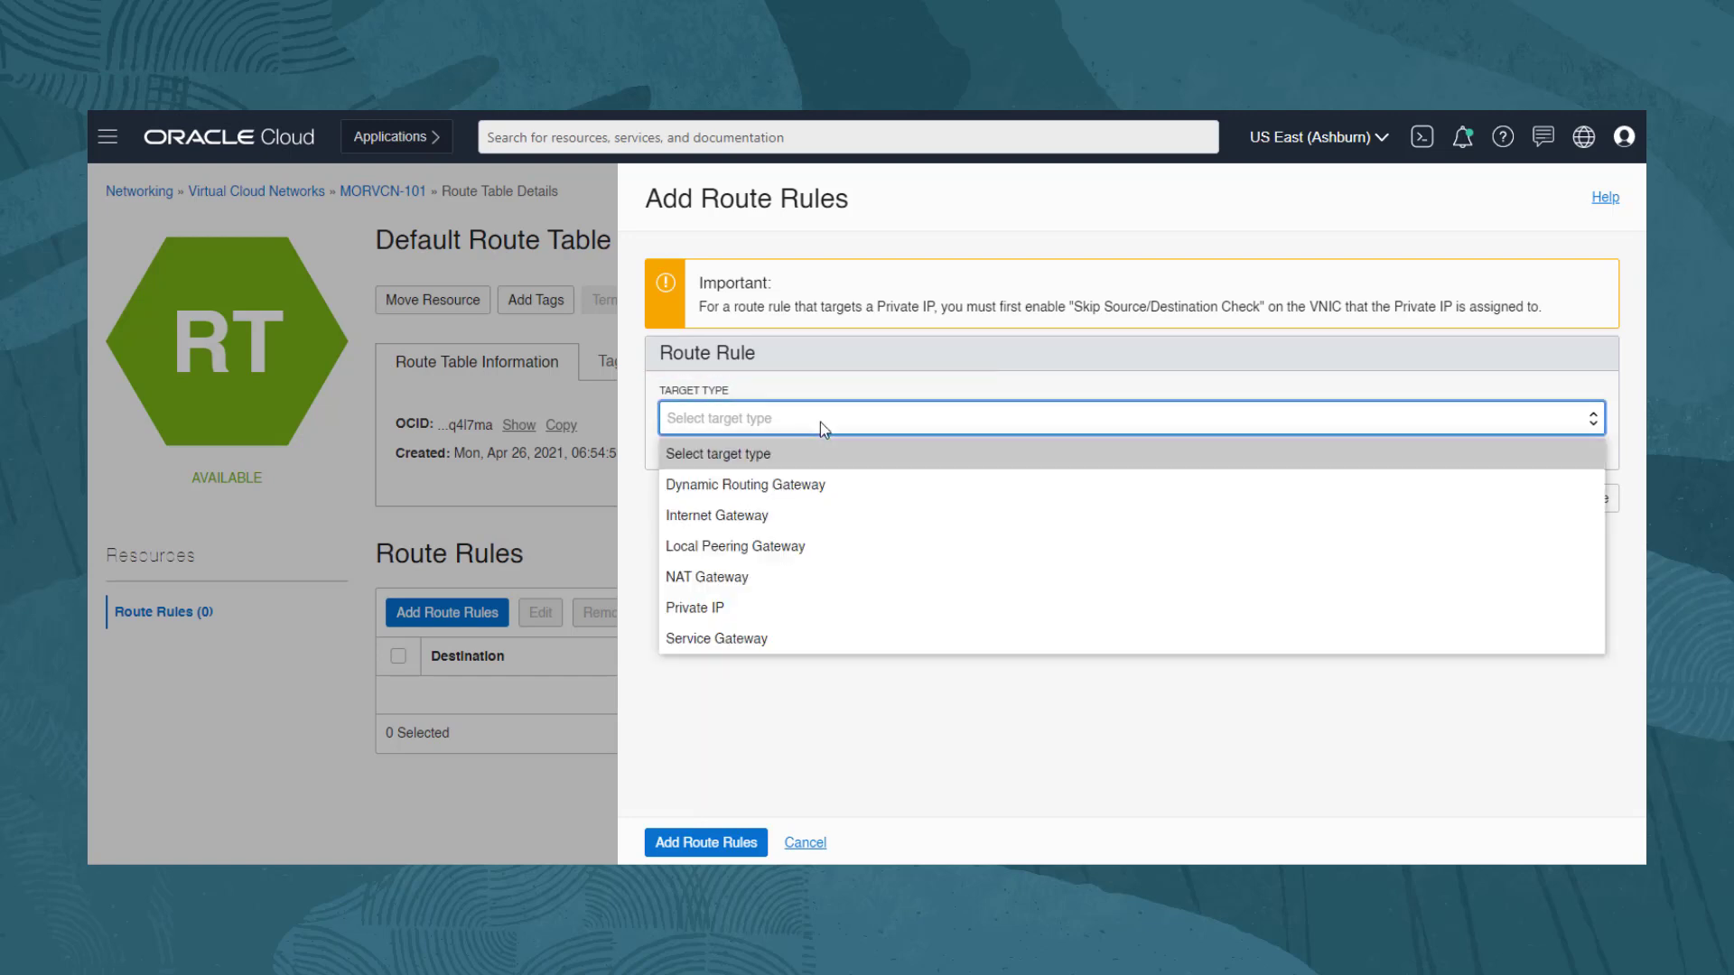
click(761, 505)
Set the route rule's destination CIDR block to 0.0.0.0/0 and its target internet gateway to morvcn-101-inet
click(759, 493)
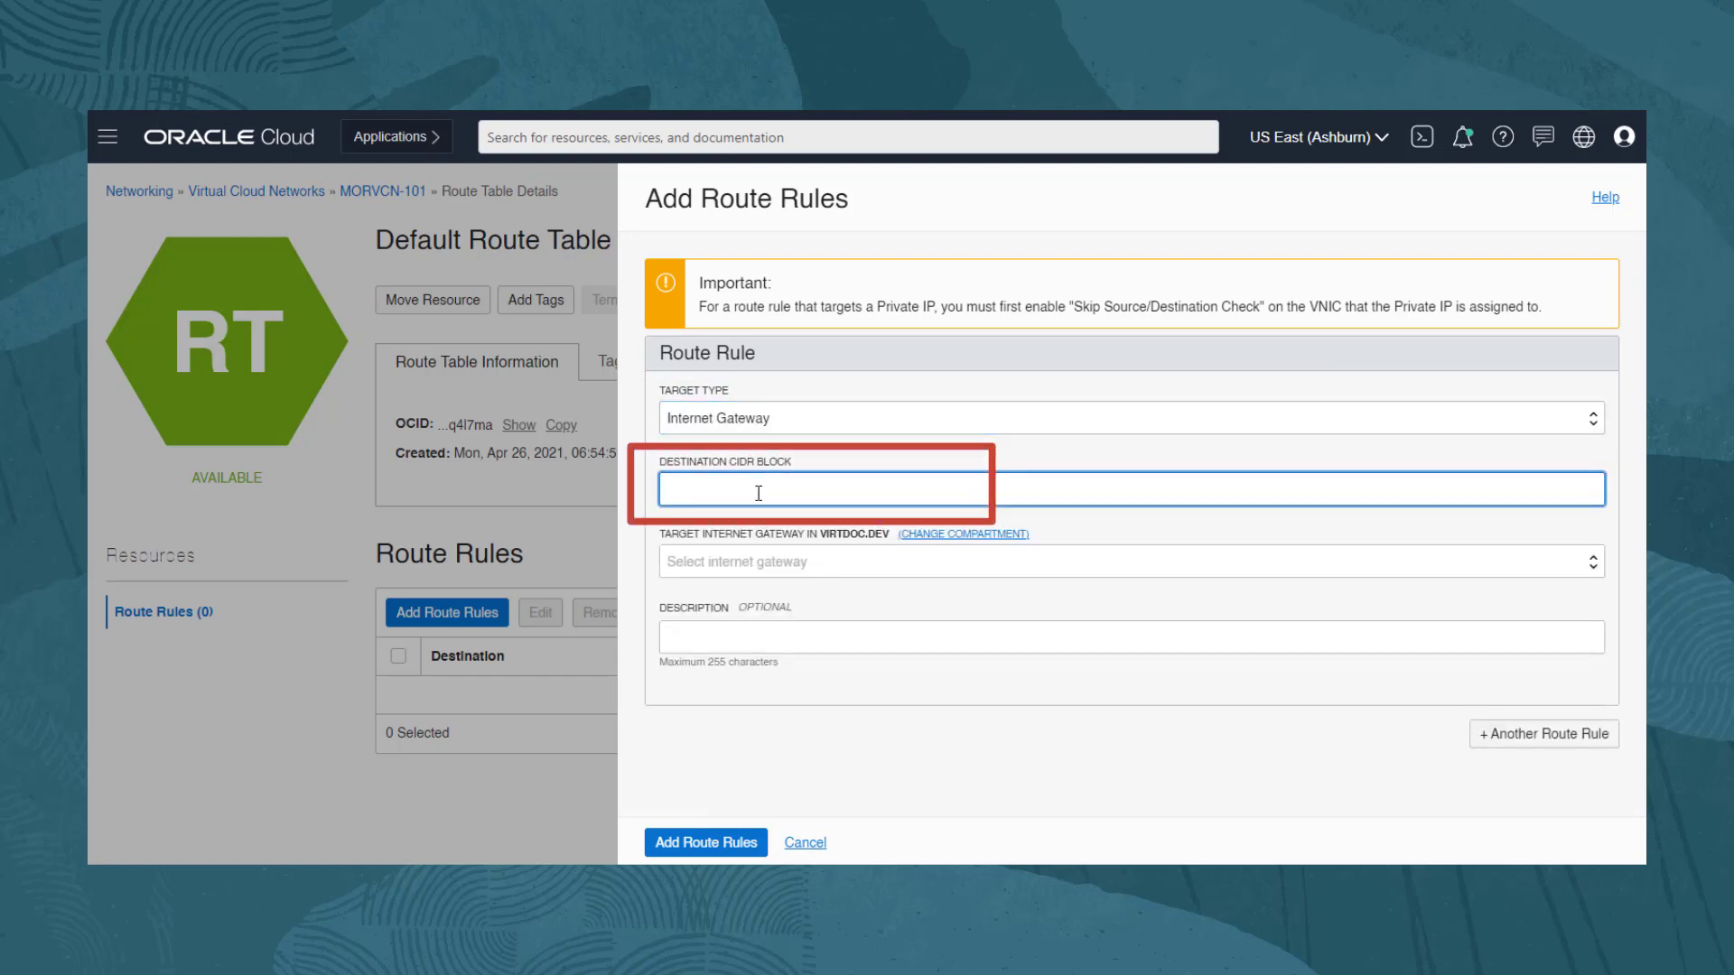
text(0.0.)
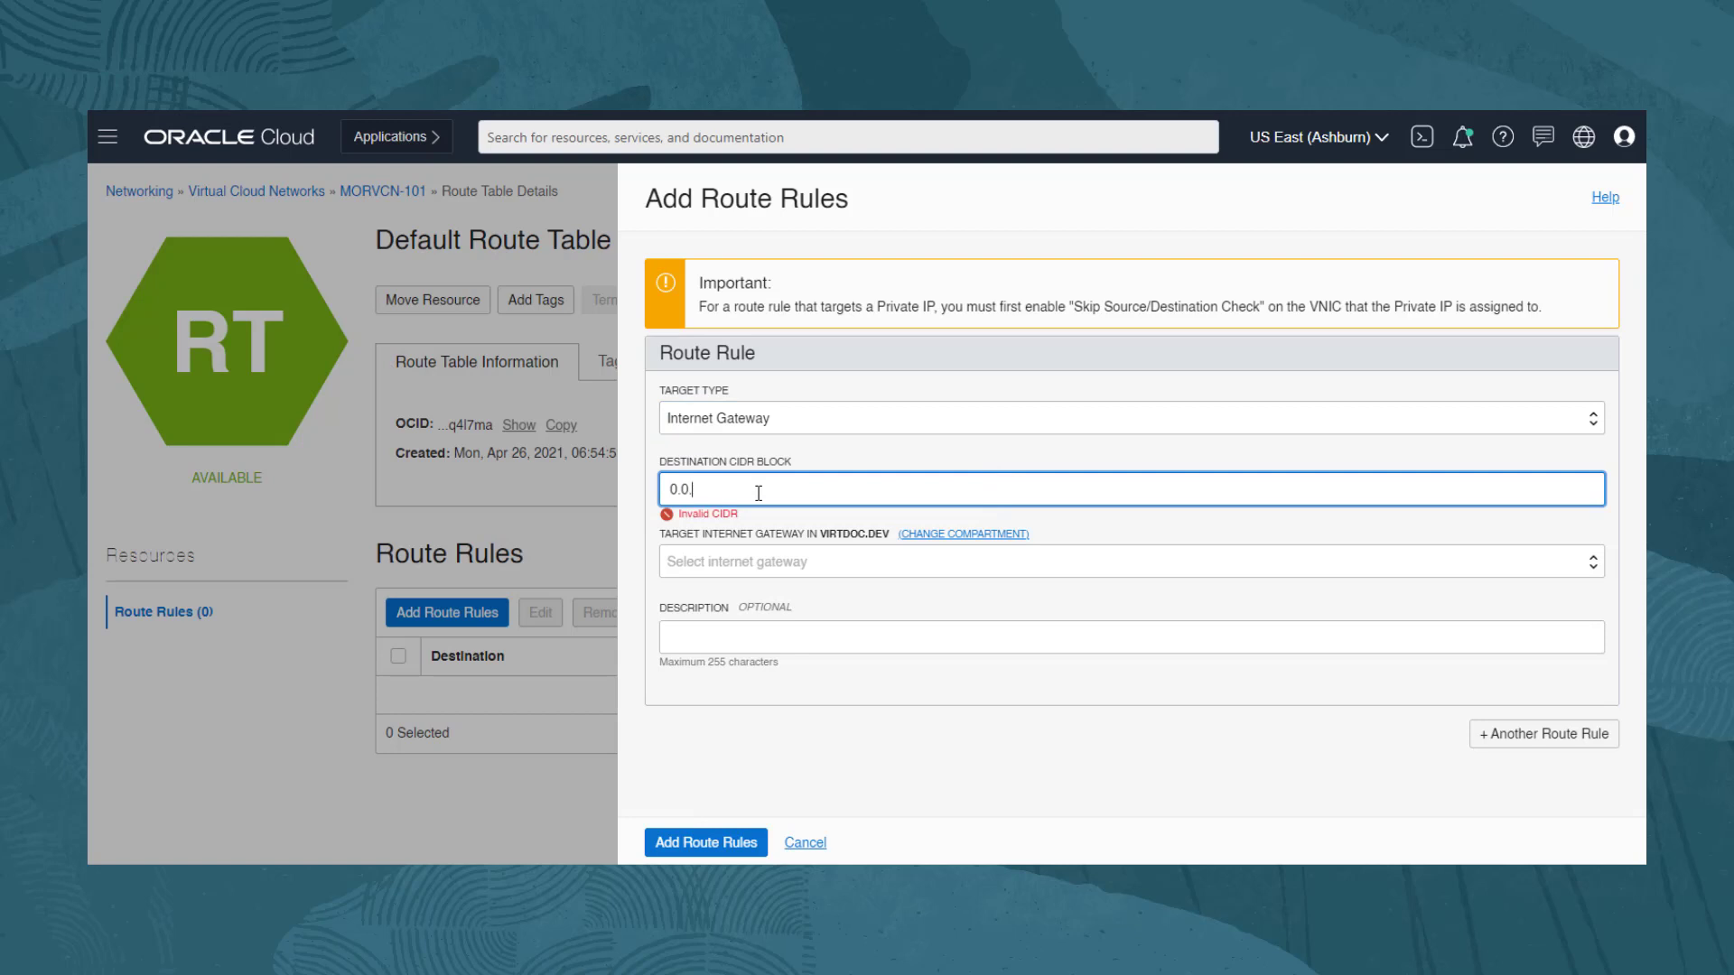
text(0.0/0)
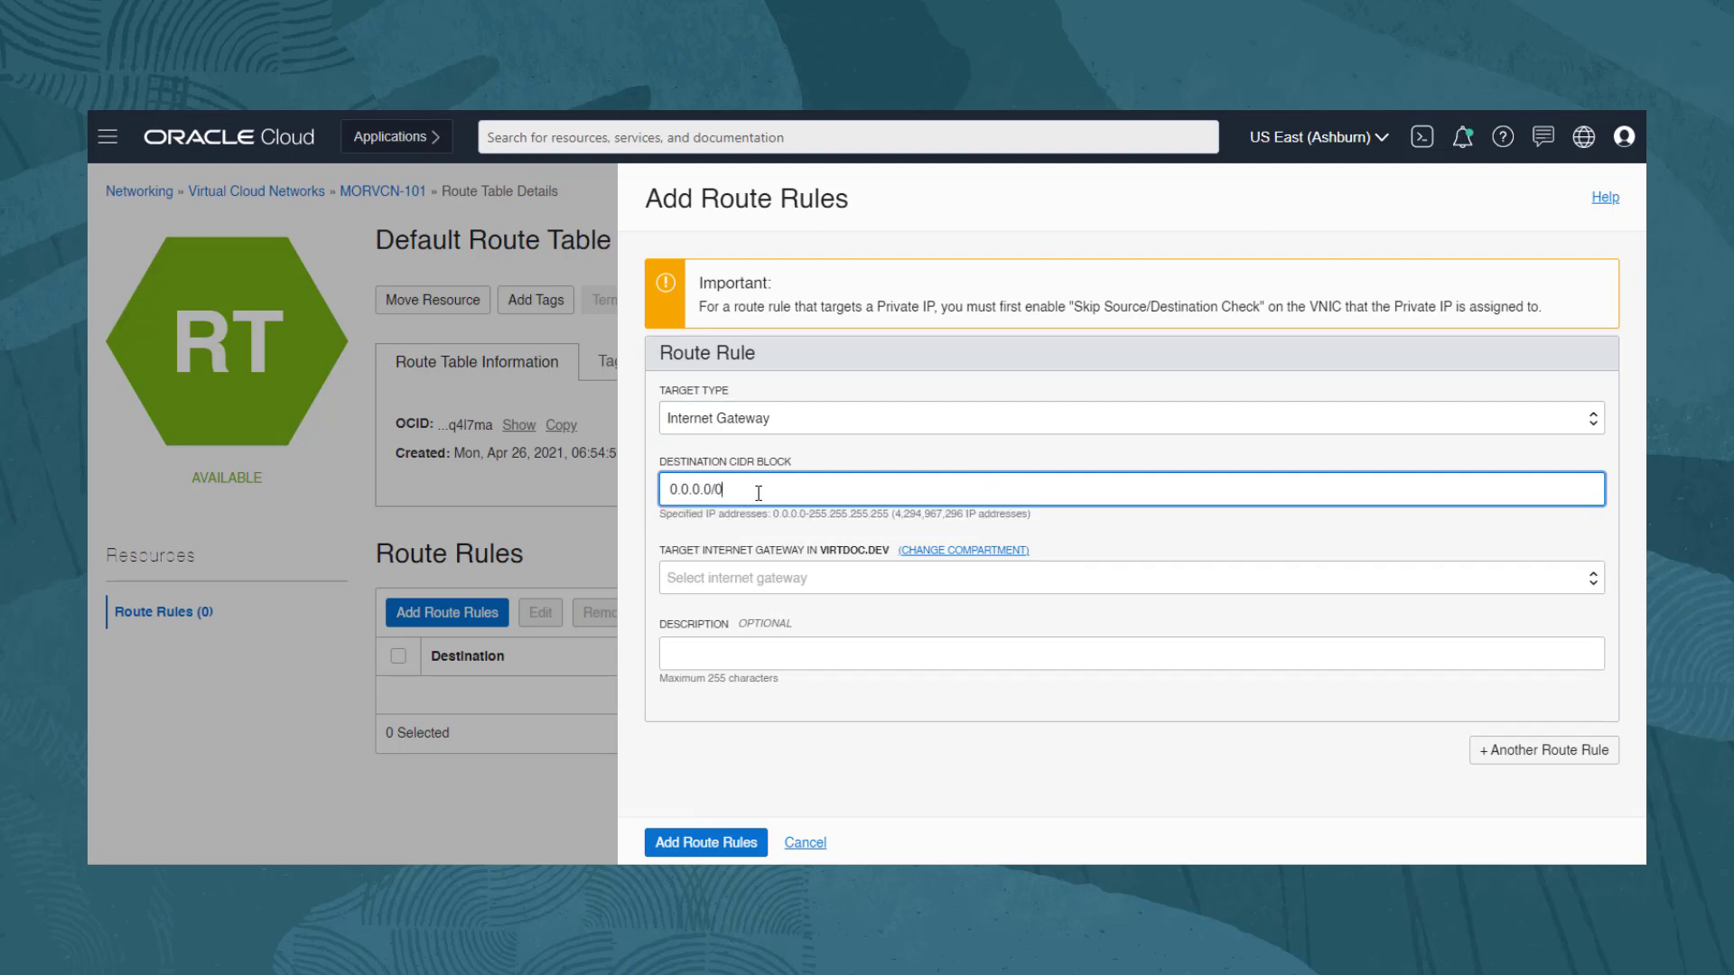
click(785, 583)
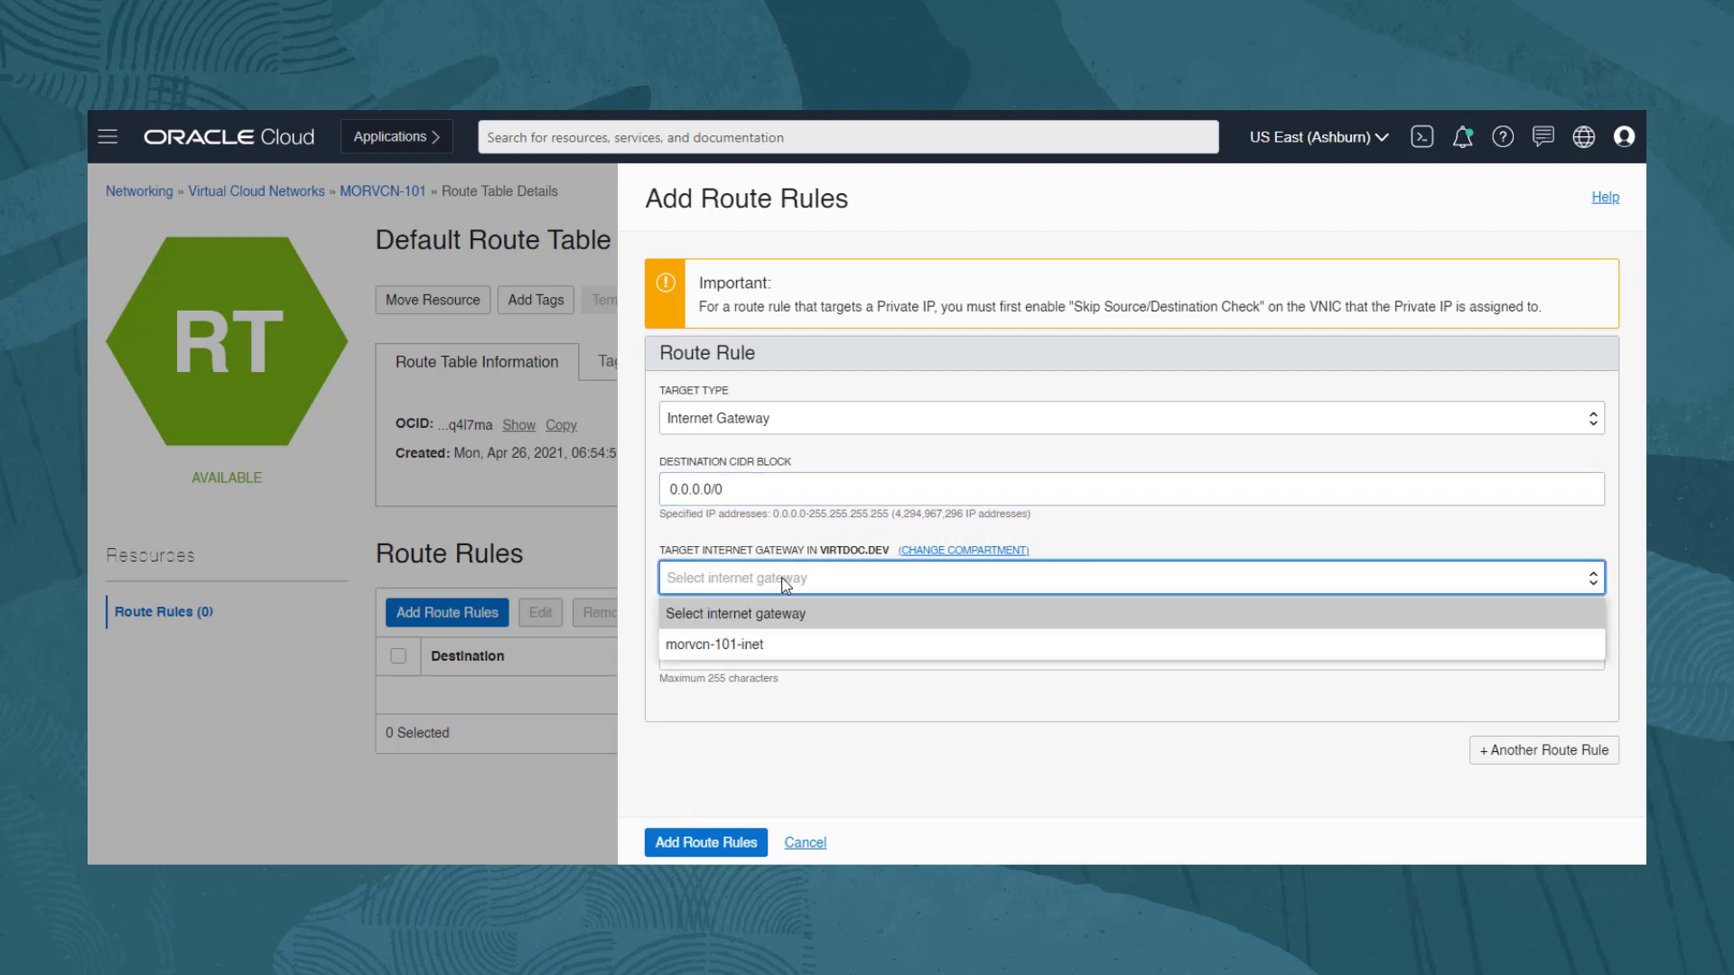
click(785, 648)
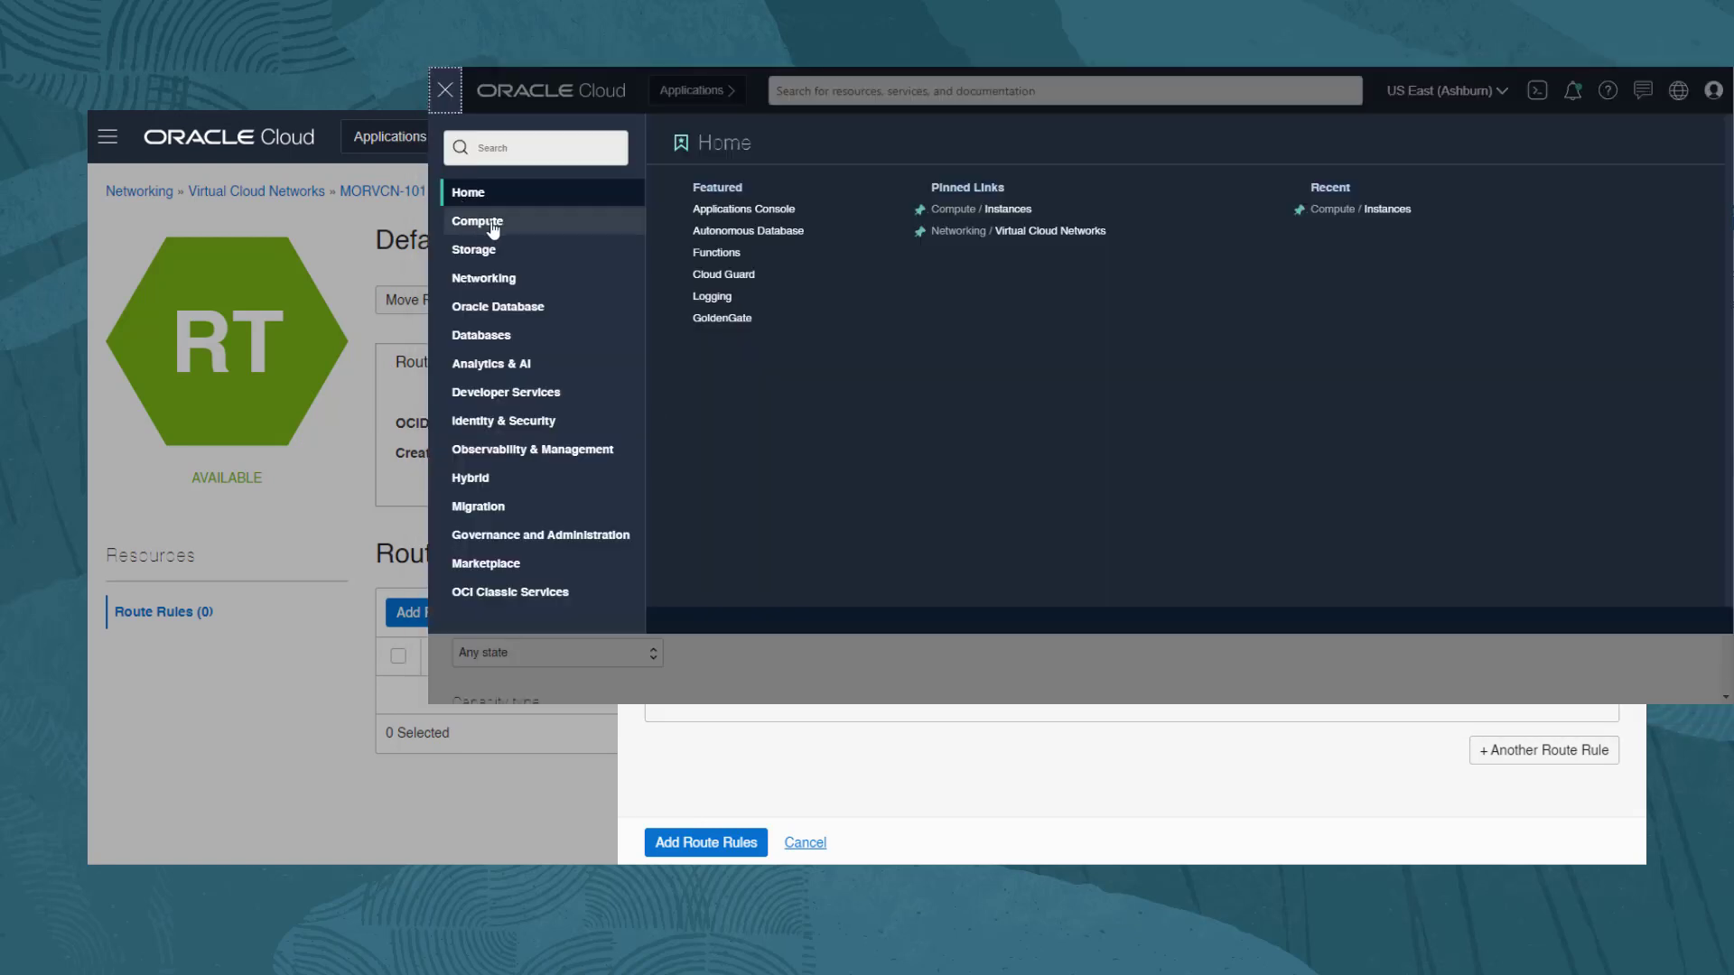
Open the list of attached VNICs for the mor-demoinst-20 compute instance
click(495, 230)
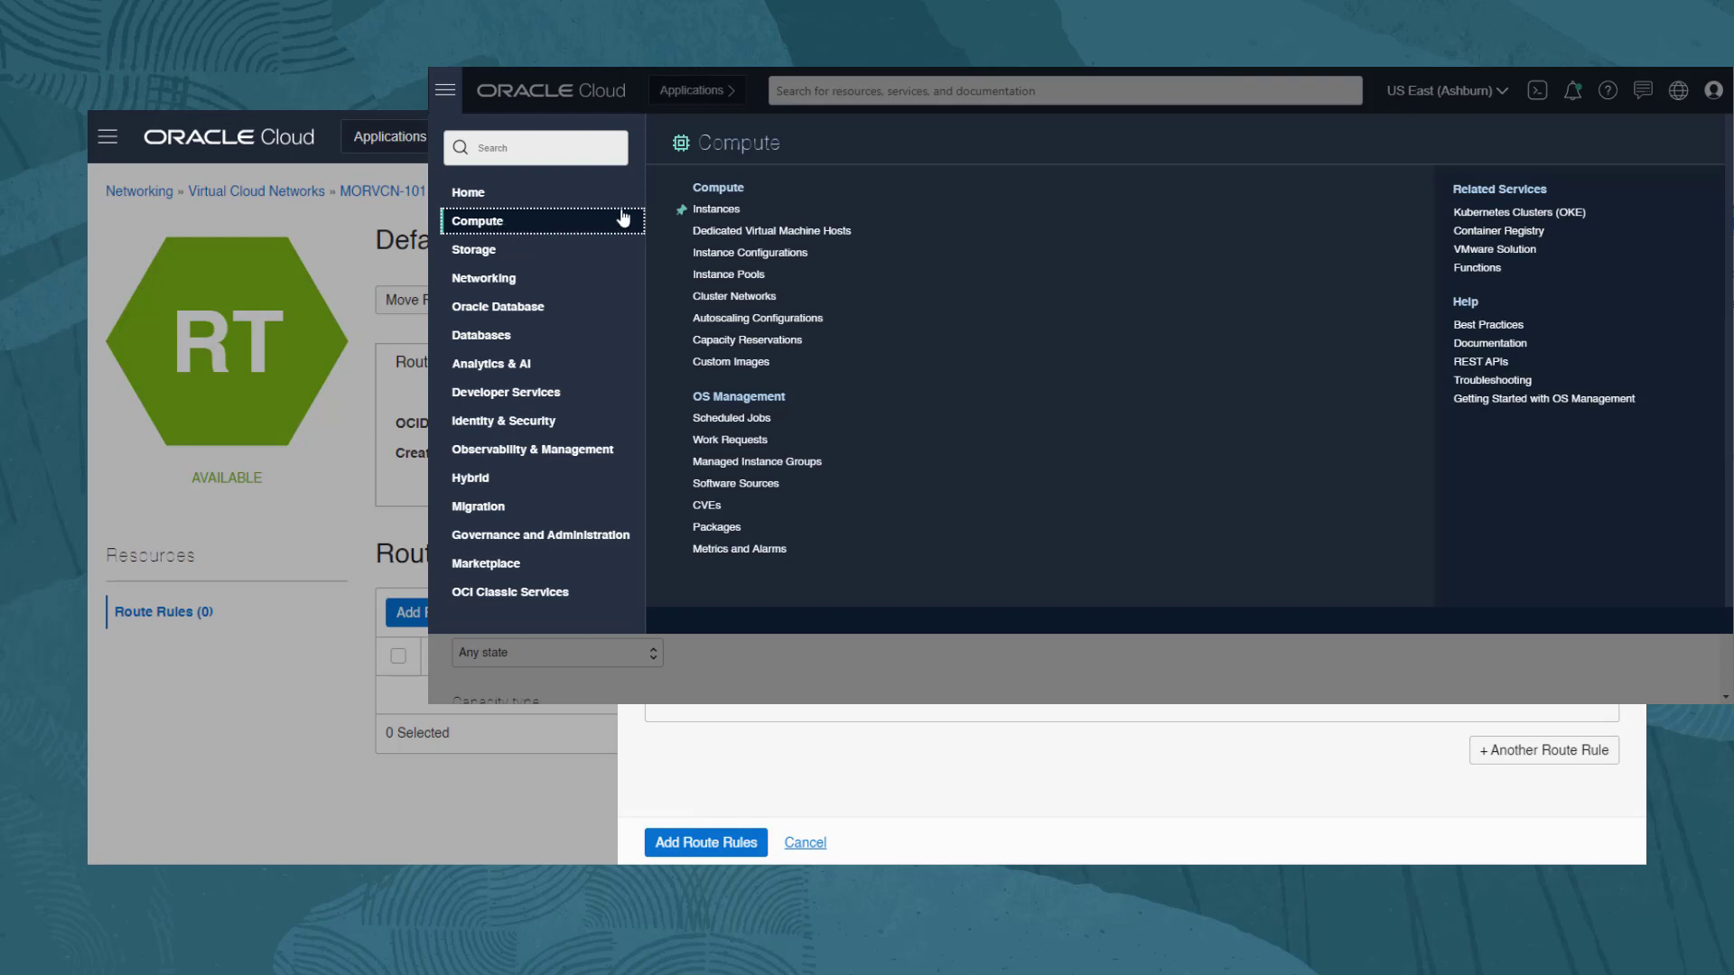
click(728, 214)
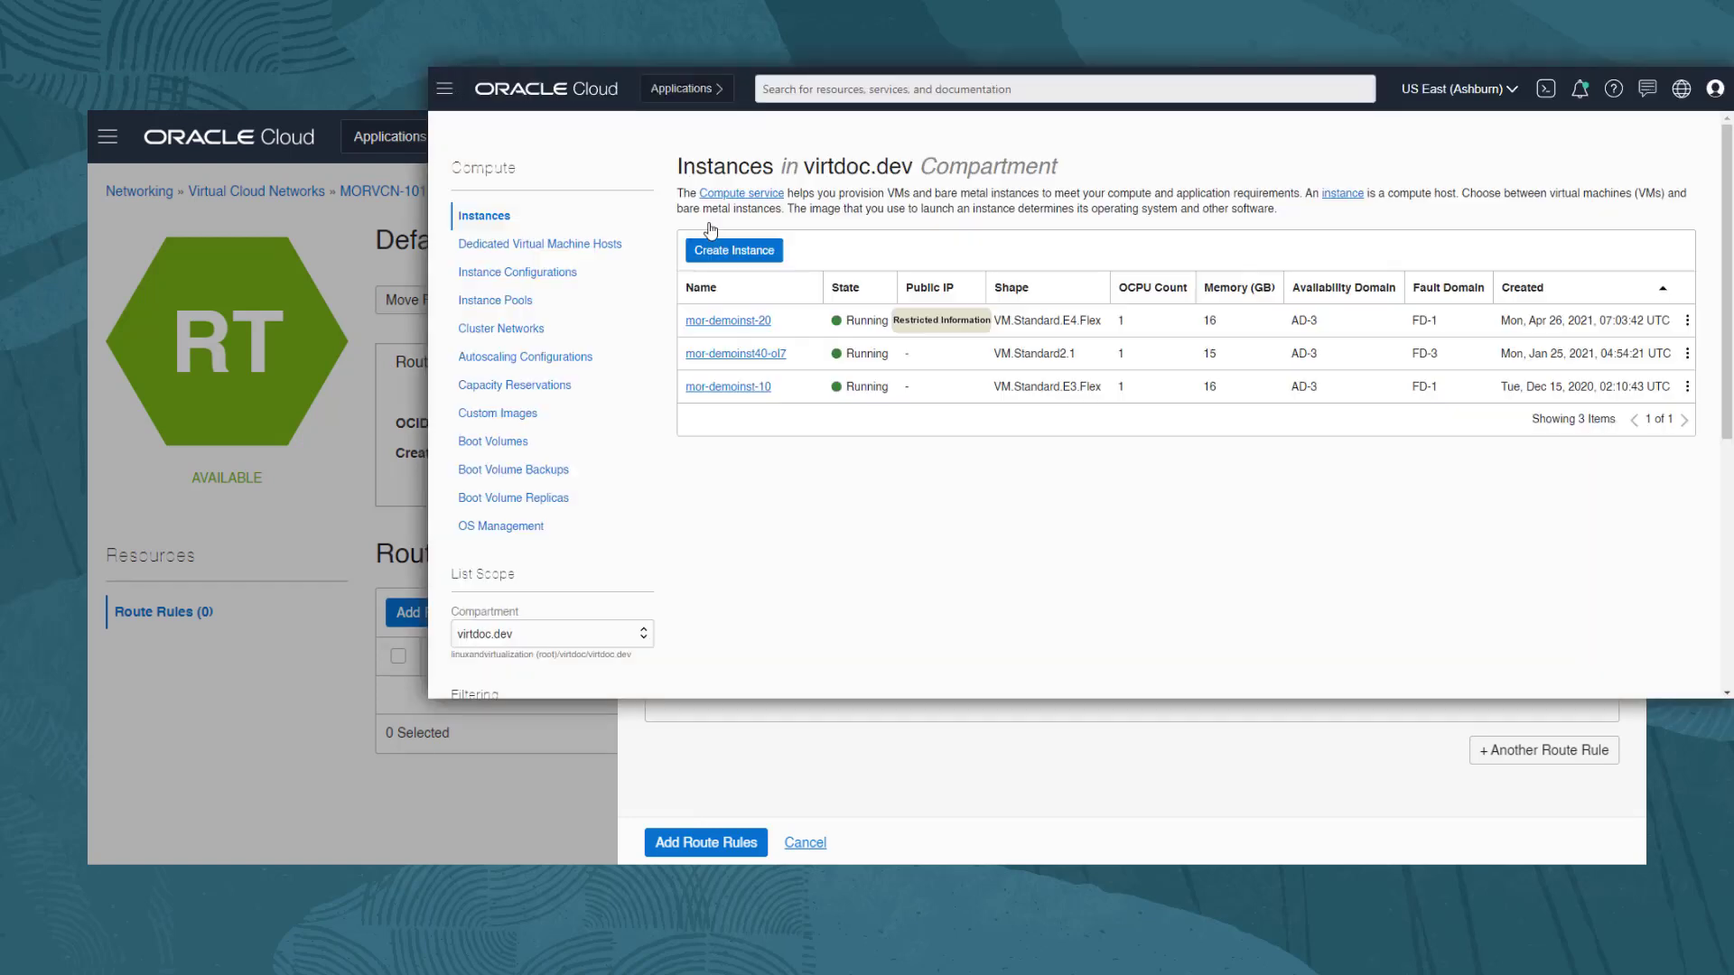
click(740, 327)
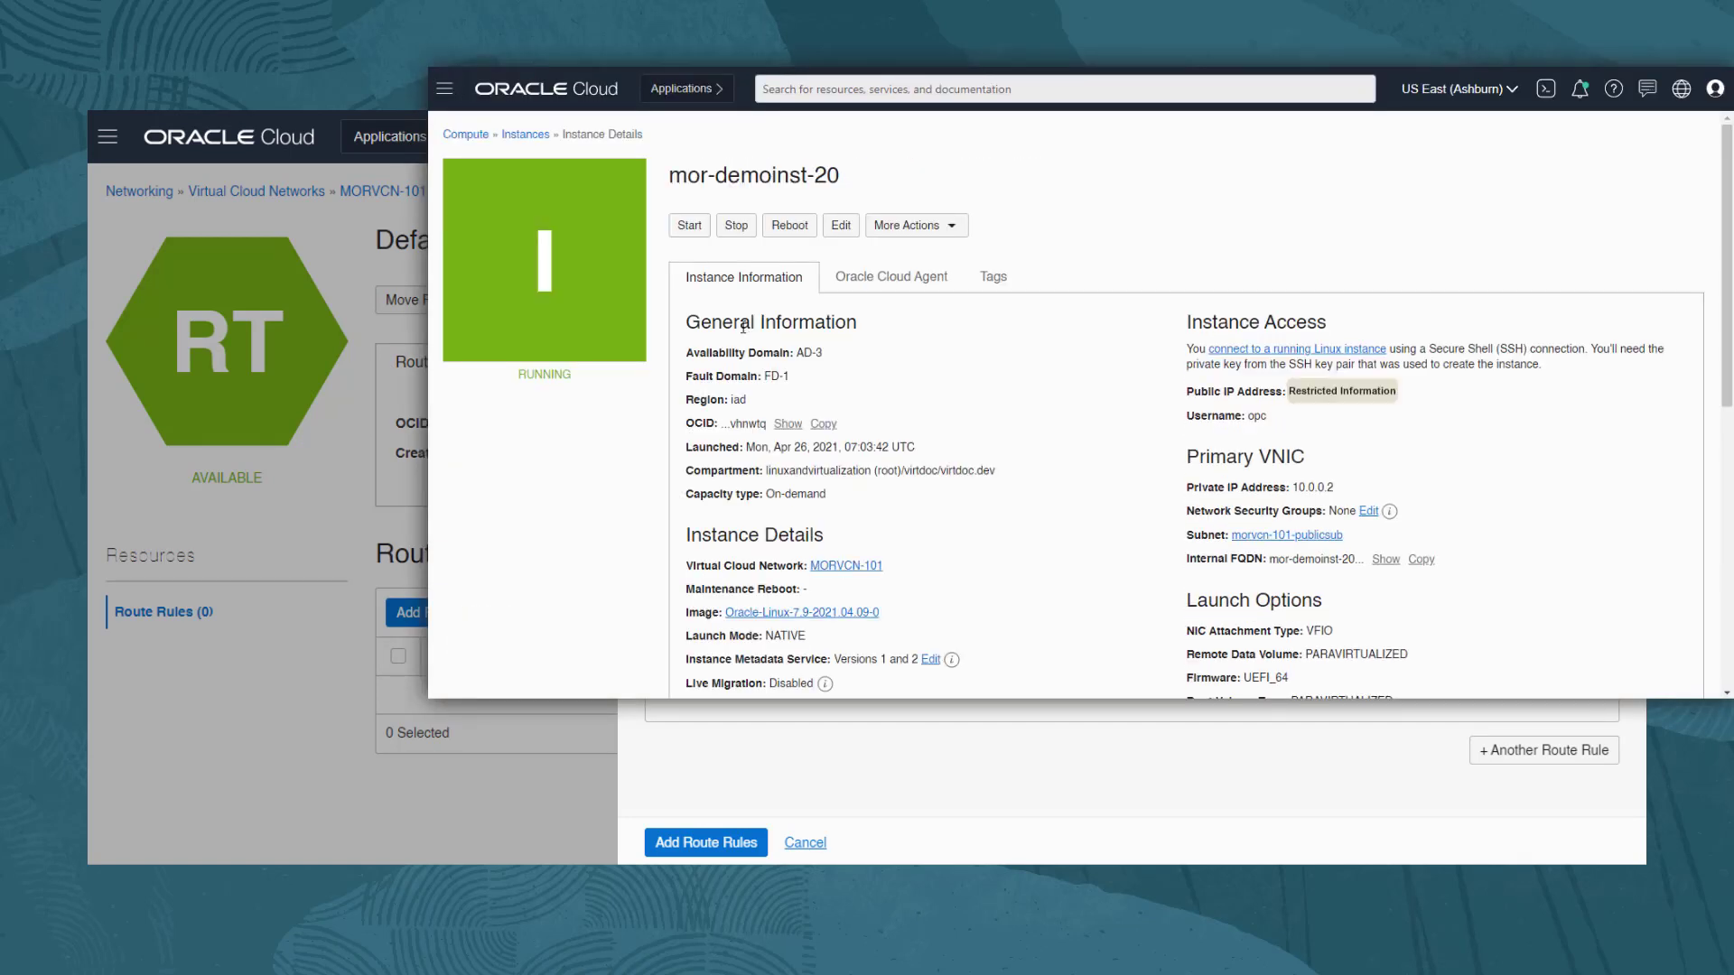
scroll(633, 476, down, 1)
scroll(633, 476, down, 5)
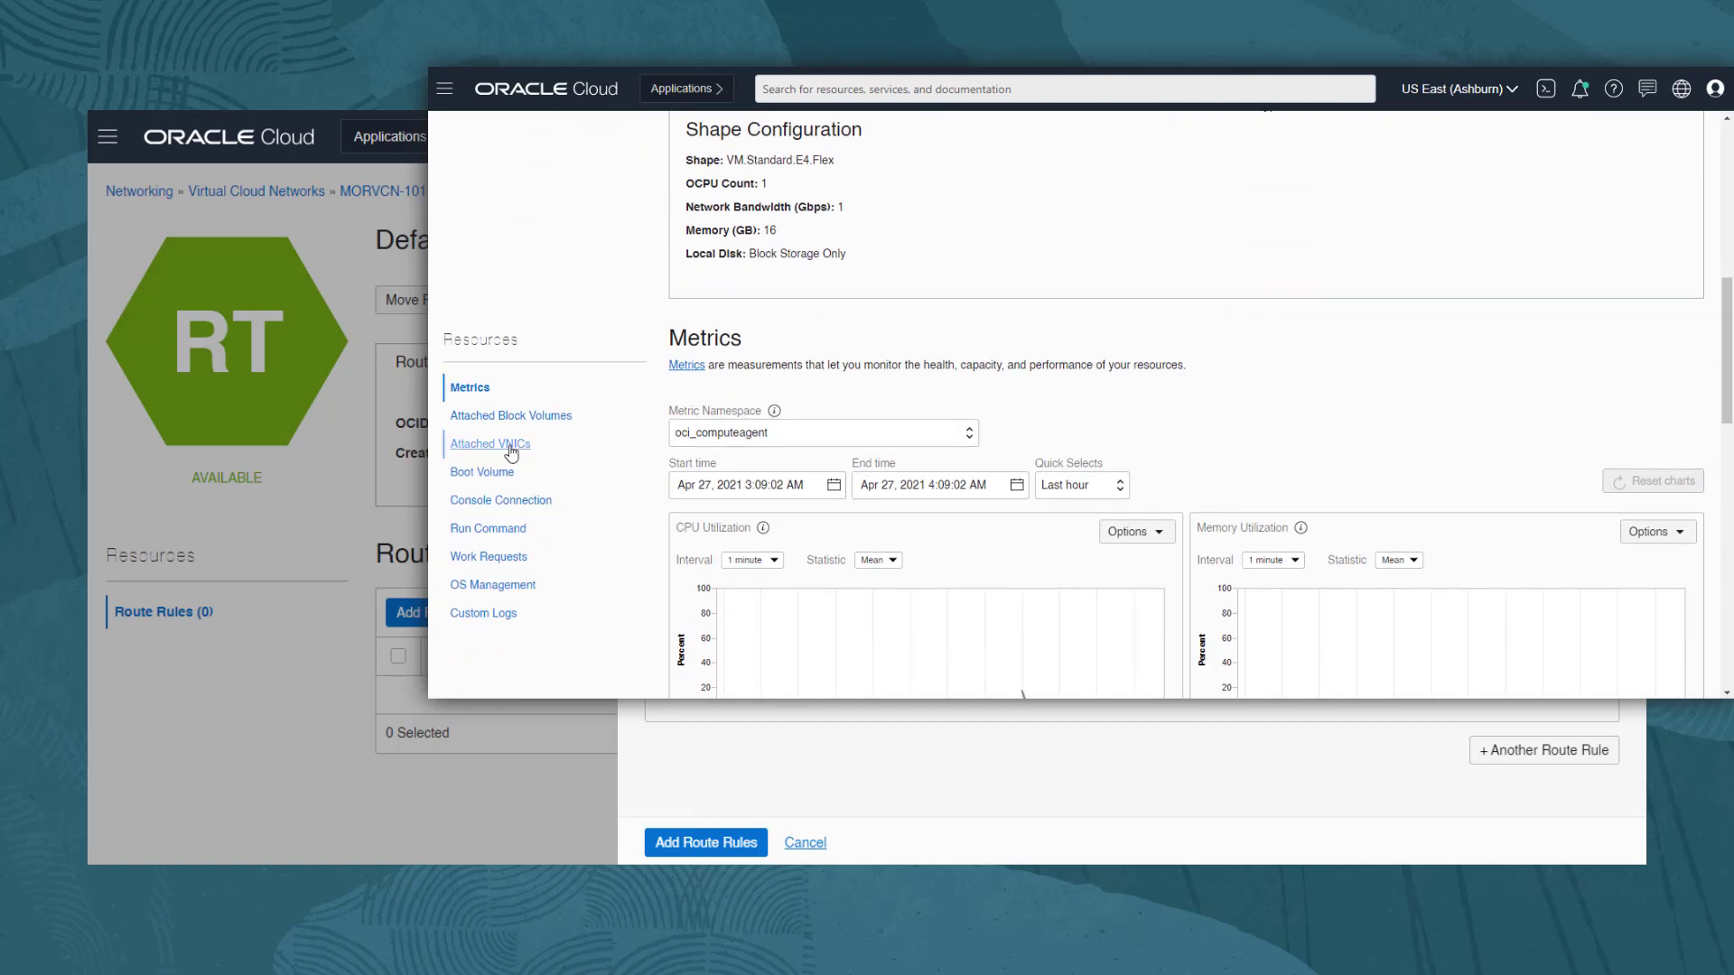
click(511, 451)
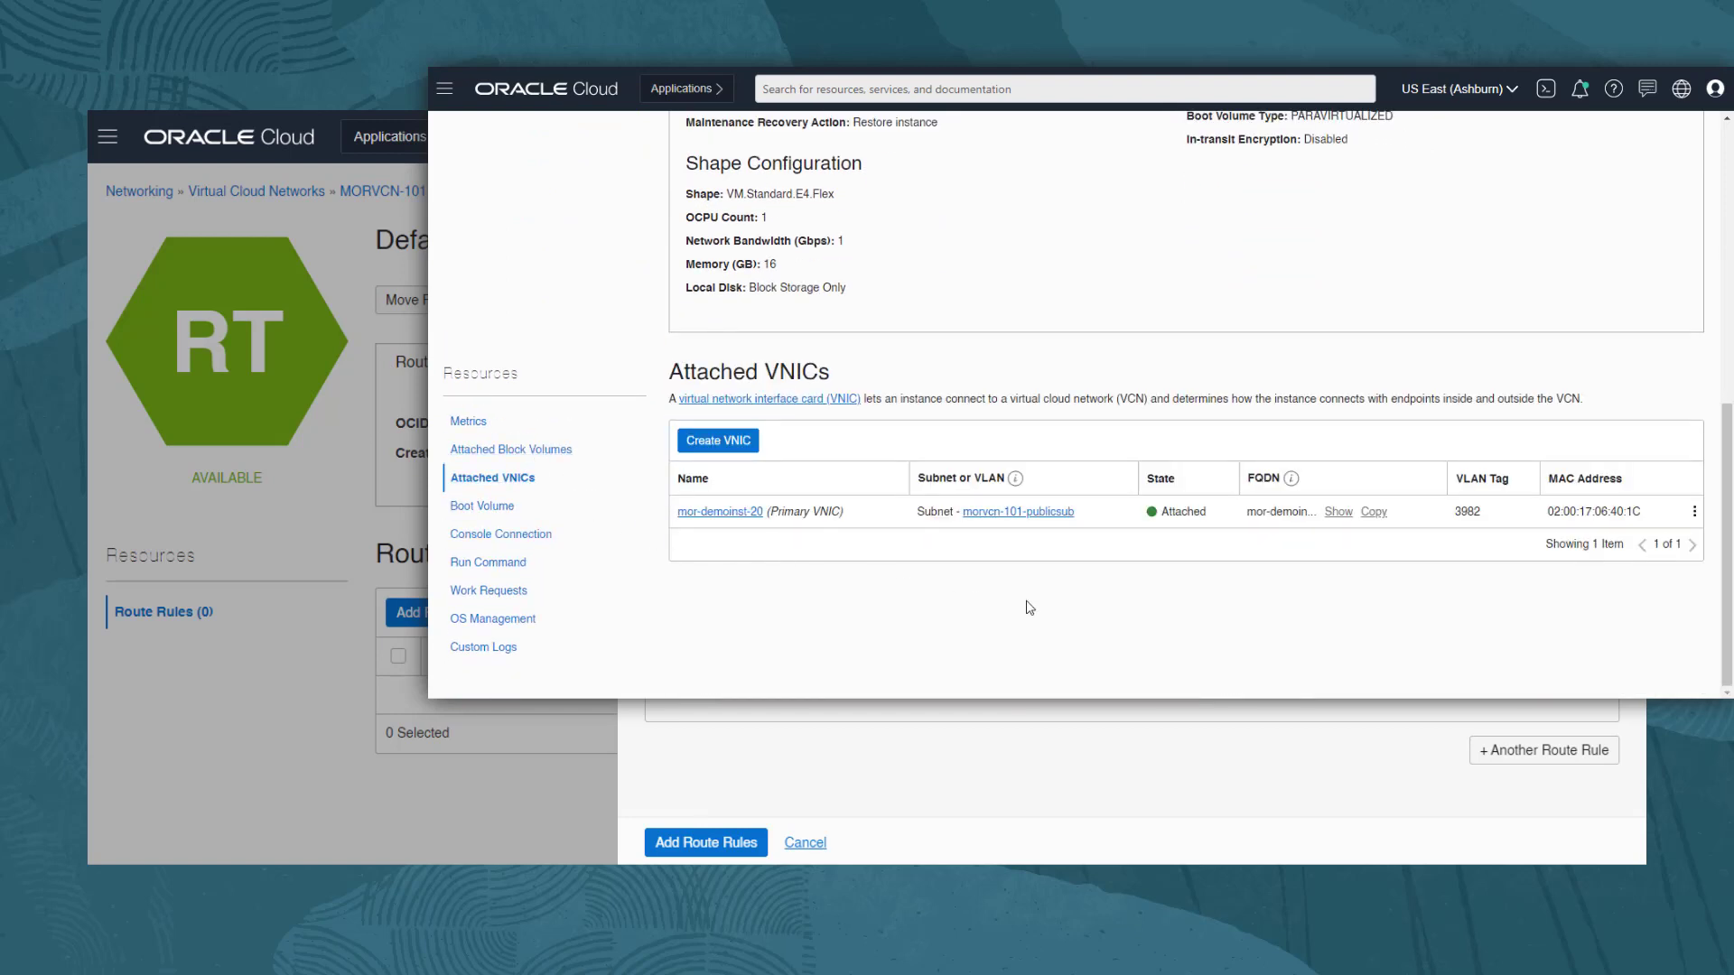
Edit the primary VNIC of mor-demoinst-20 and enable the skip source/destination check option
click(1693, 512)
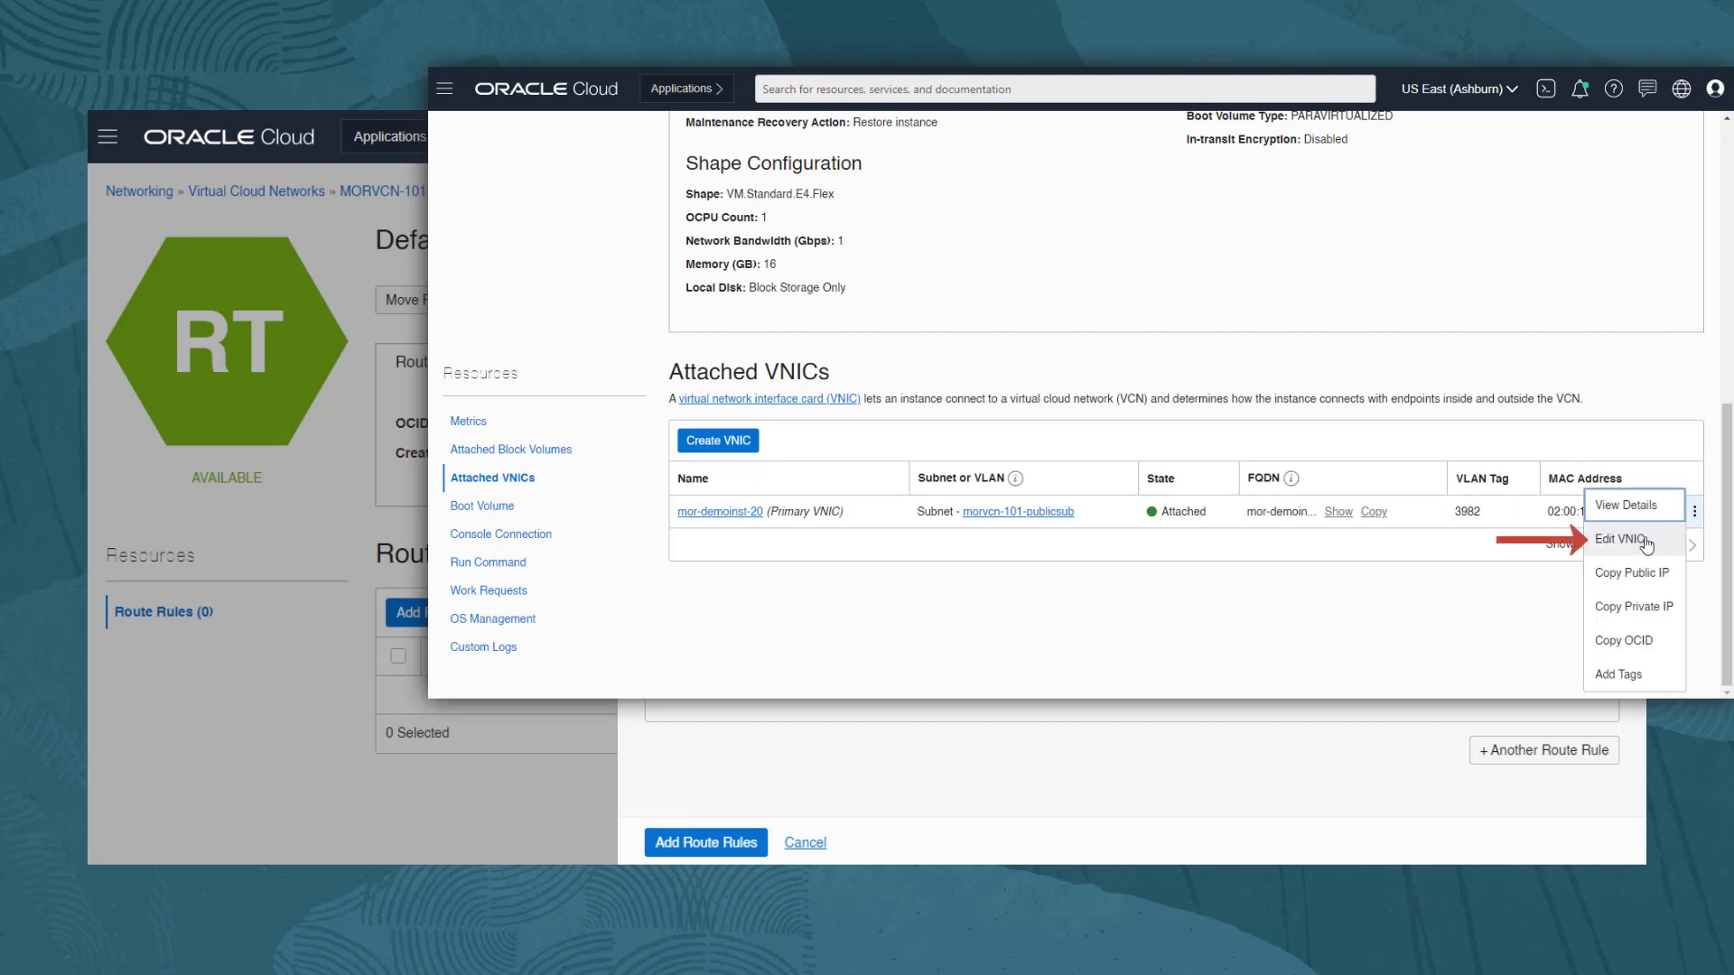
click(1645, 544)
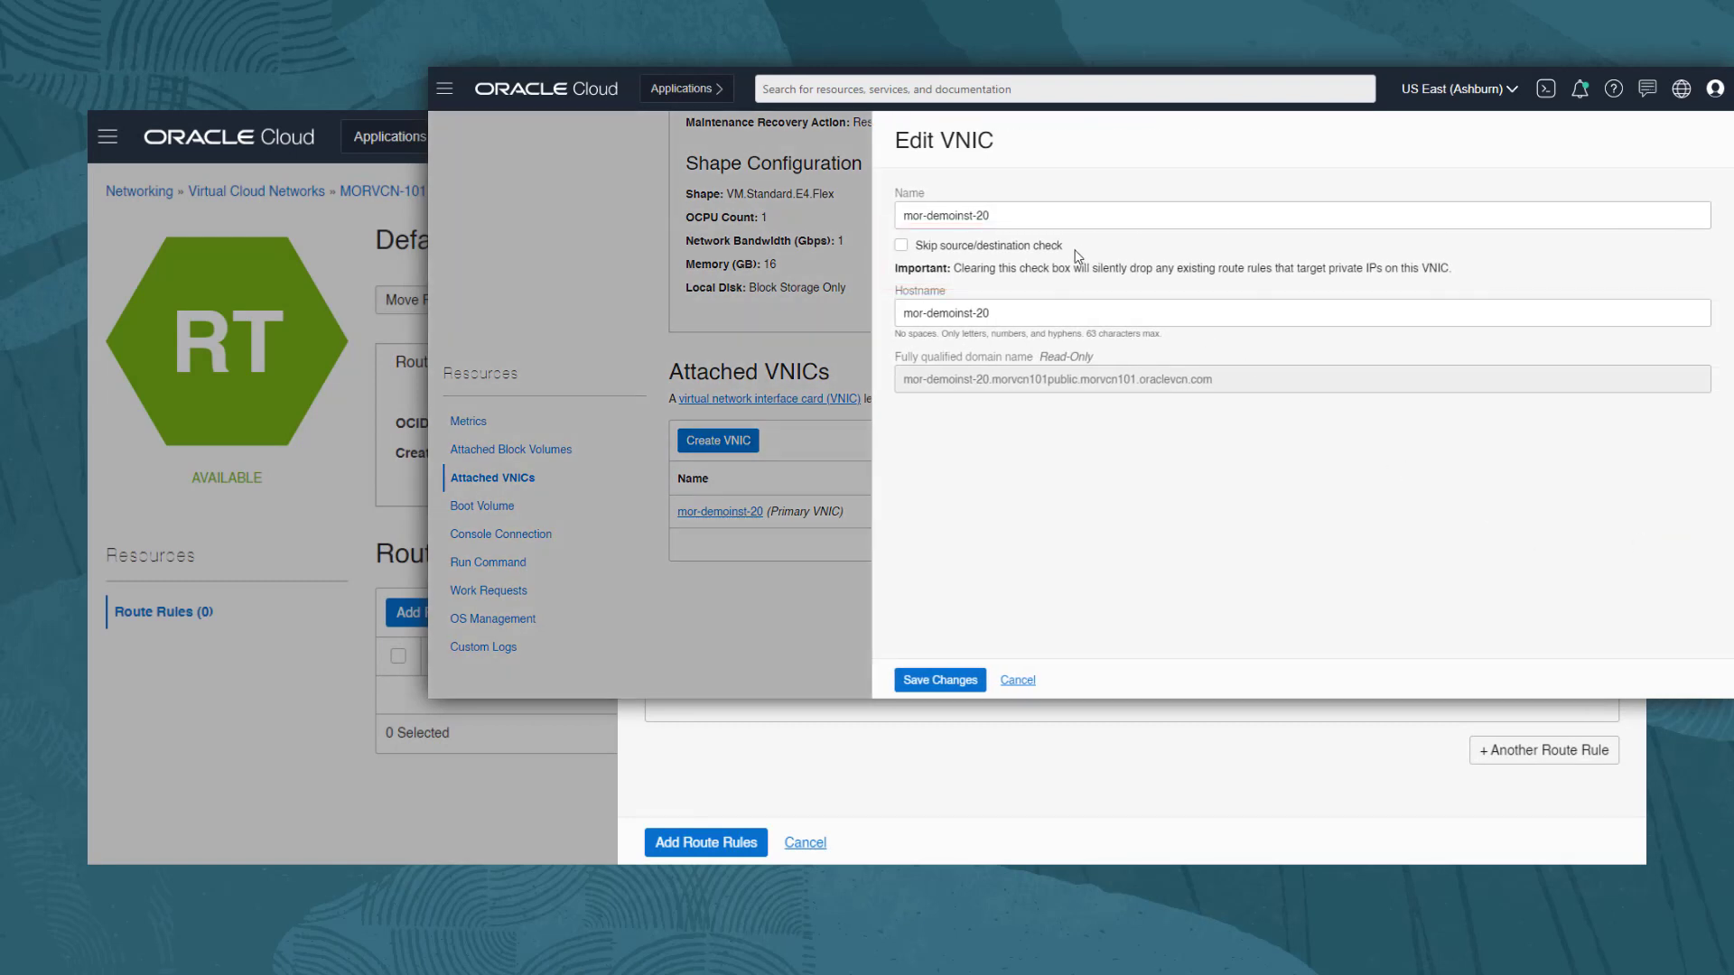
click(900, 253)
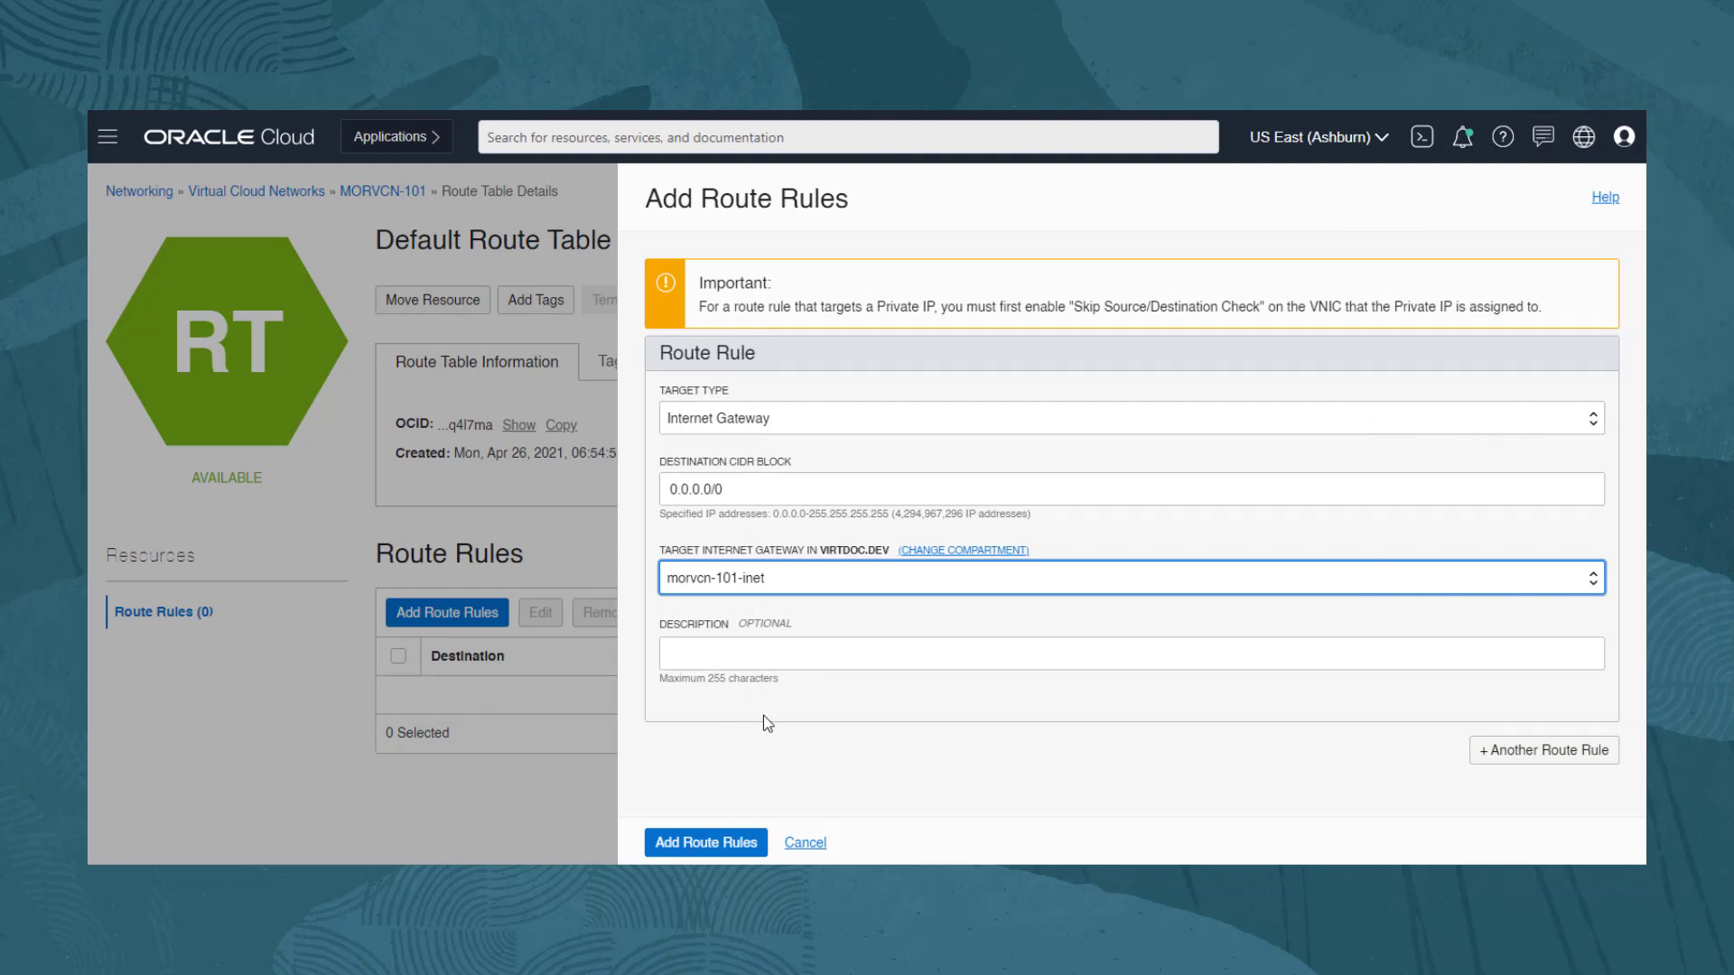
Add the configured internet gateway route rule to the default route table
click(739, 843)
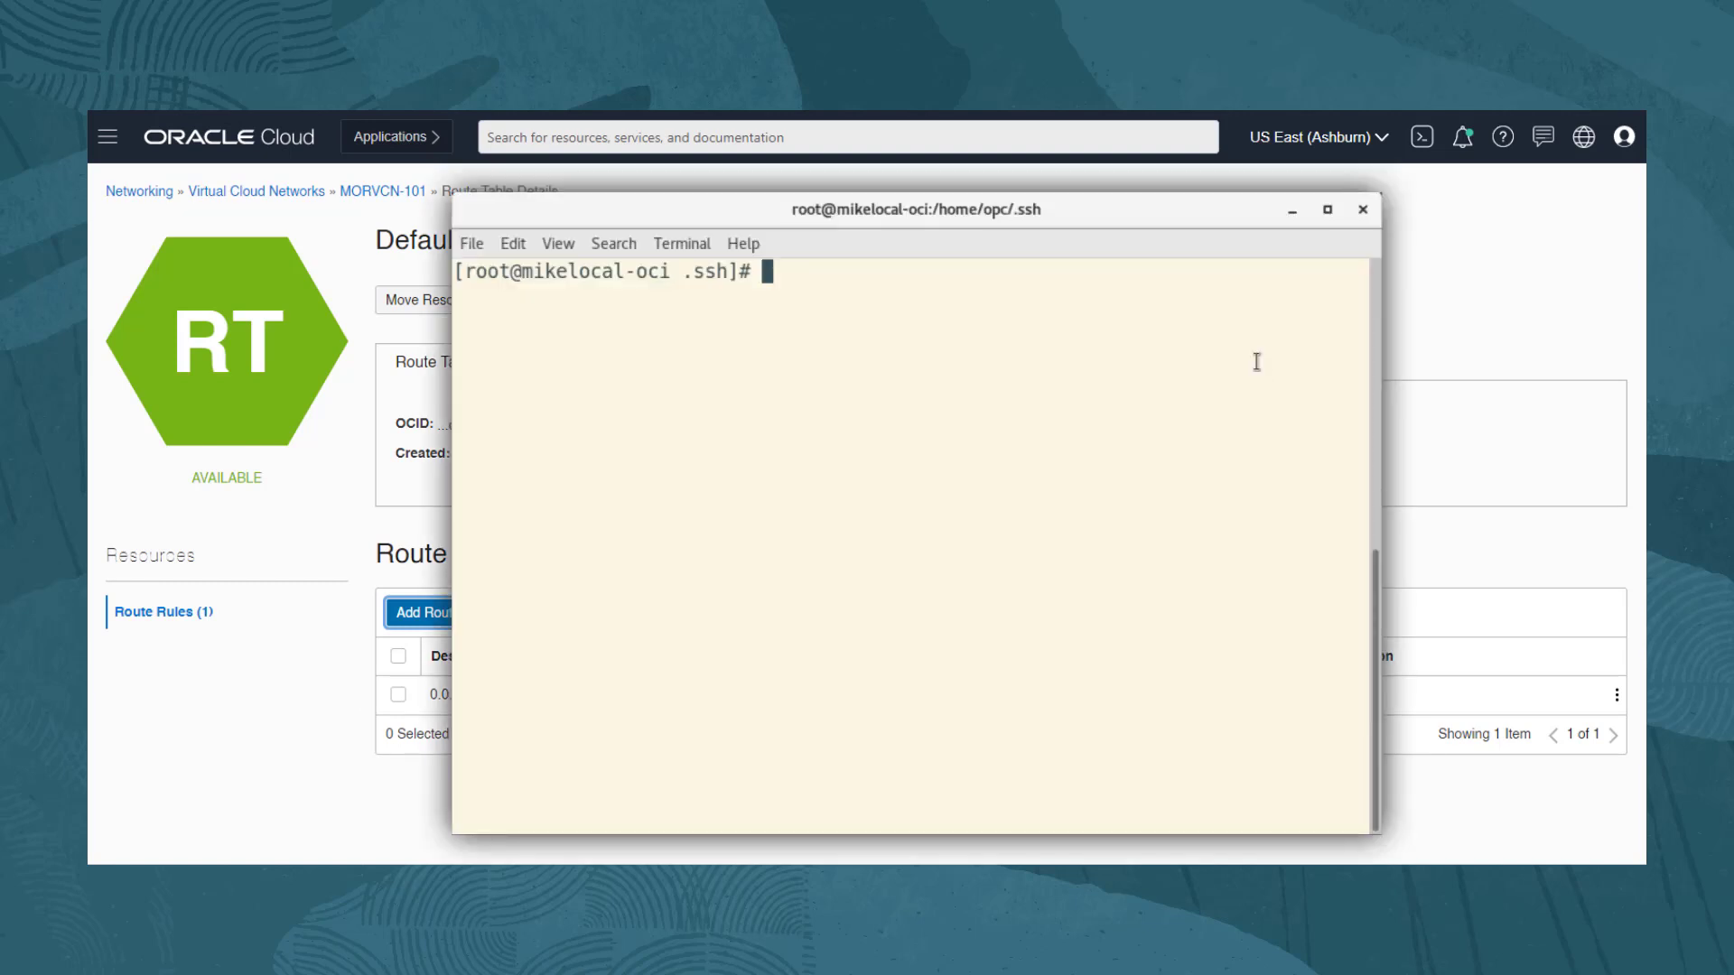
Switch to the terminal and enter the SSH command for opc at the instance's public IP, using key file id_rsa-o2c-olv
text(ssh -i id_rsa-o2c-olv opc@)
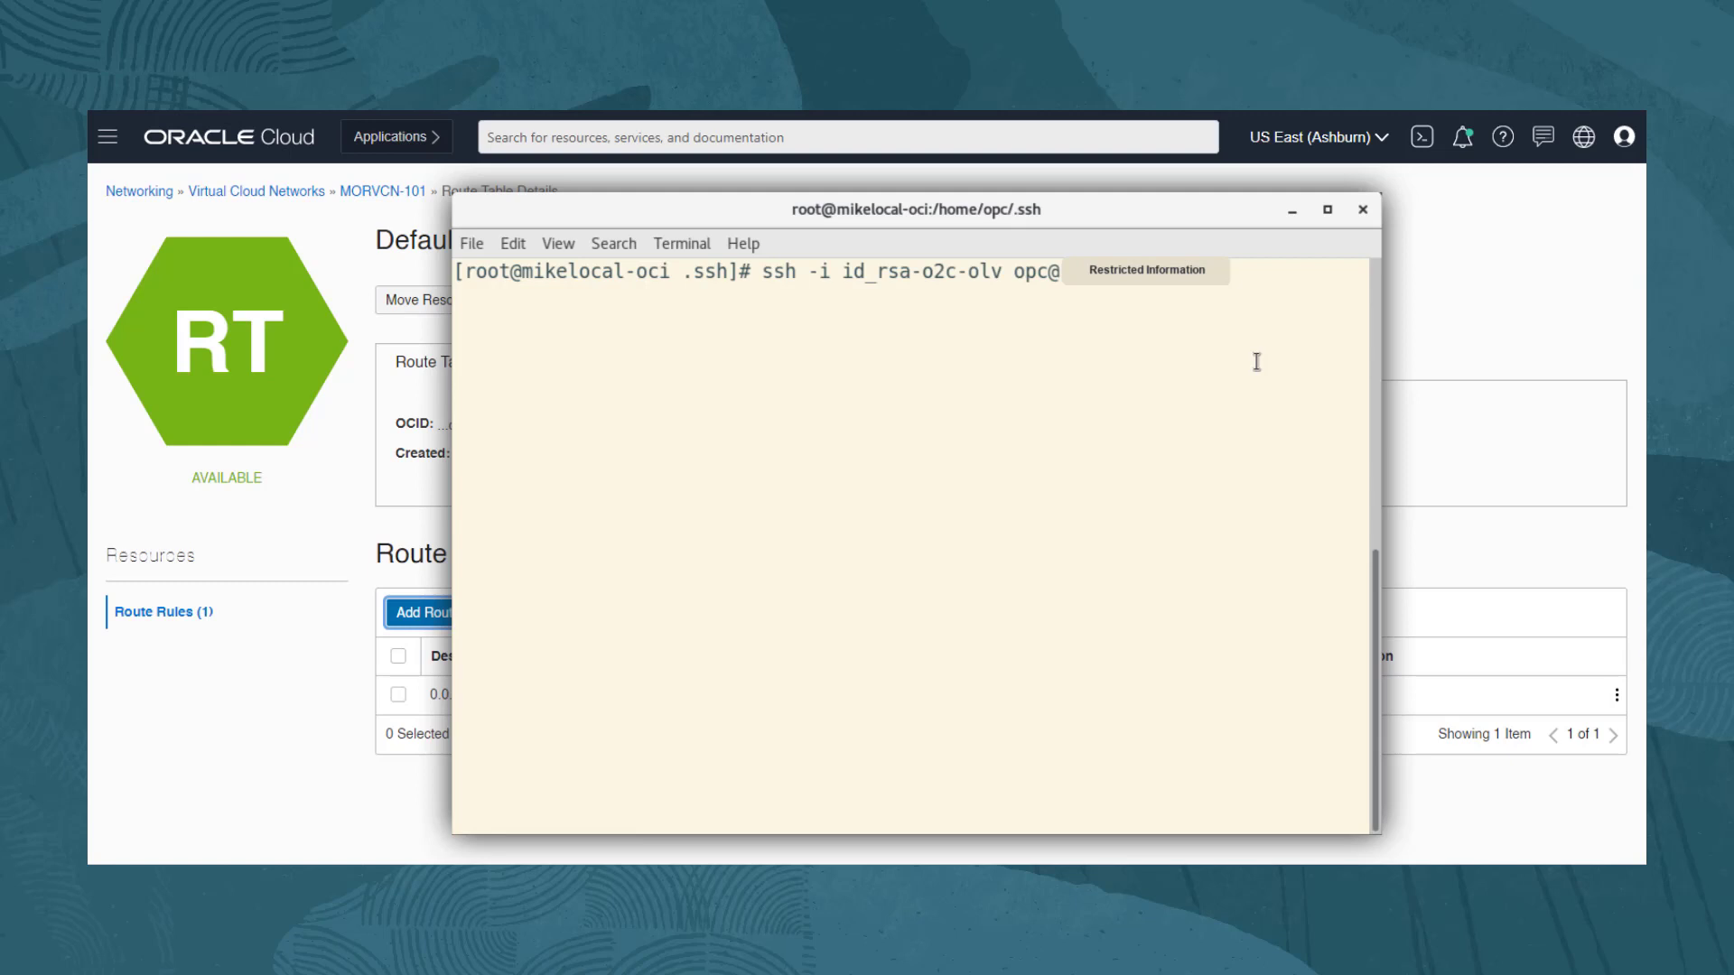